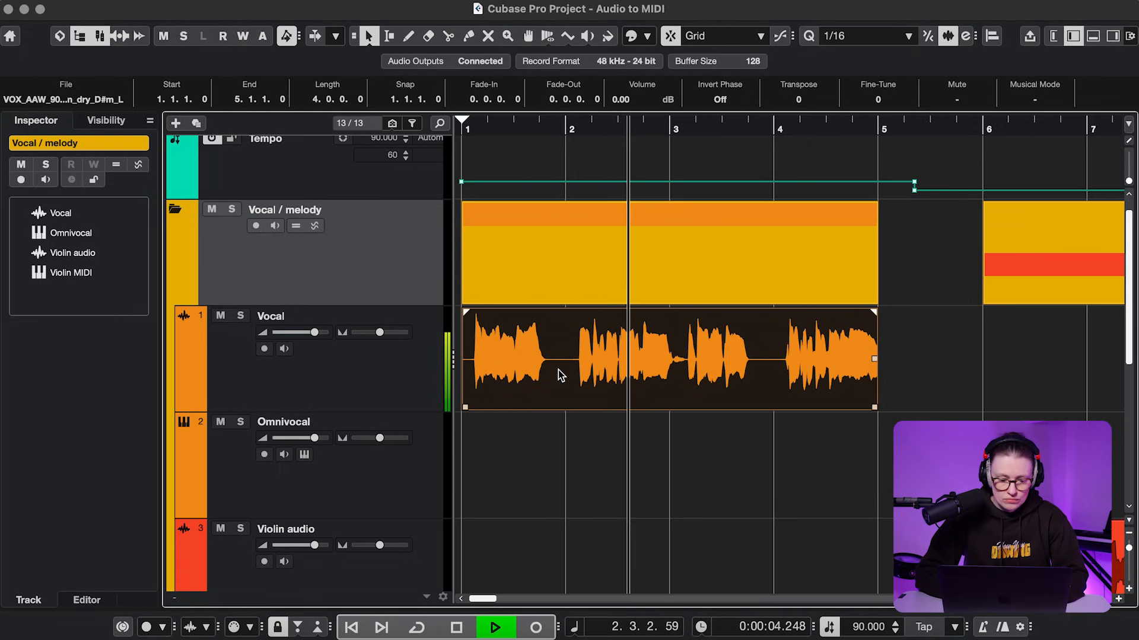
Stop playback, select the Omnivocal track as the MIDI target and check its Omnivocal instrument settings
{"action": "key", "text": "space"}
{"action": "left_click", "coordinate": [418, 480]}
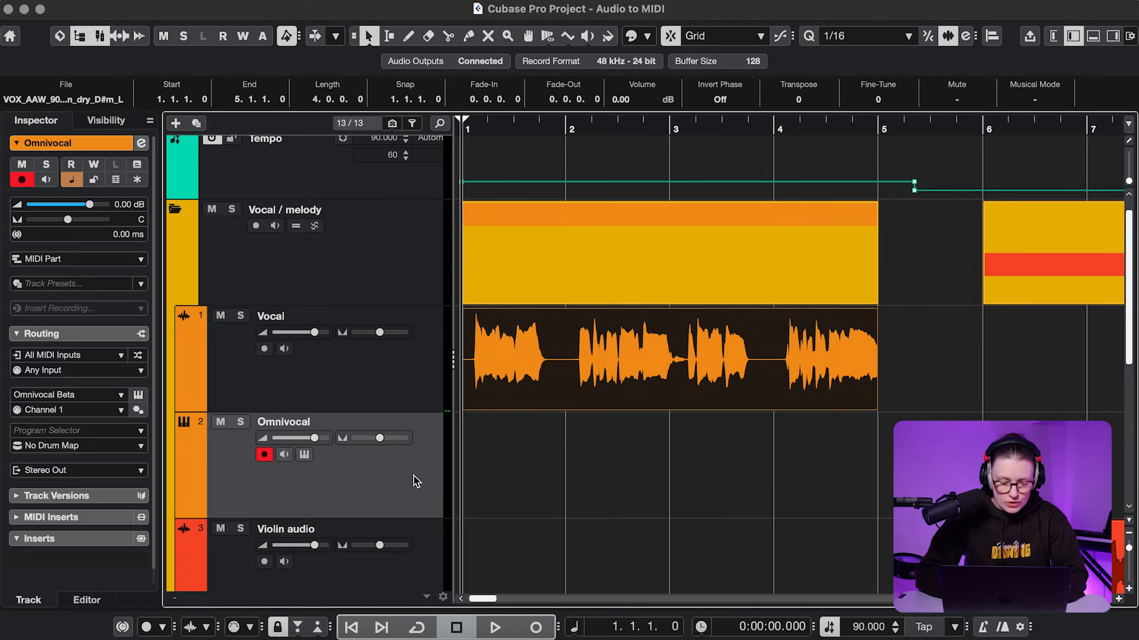
{"action": "left_click", "coordinate": [304, 454]}
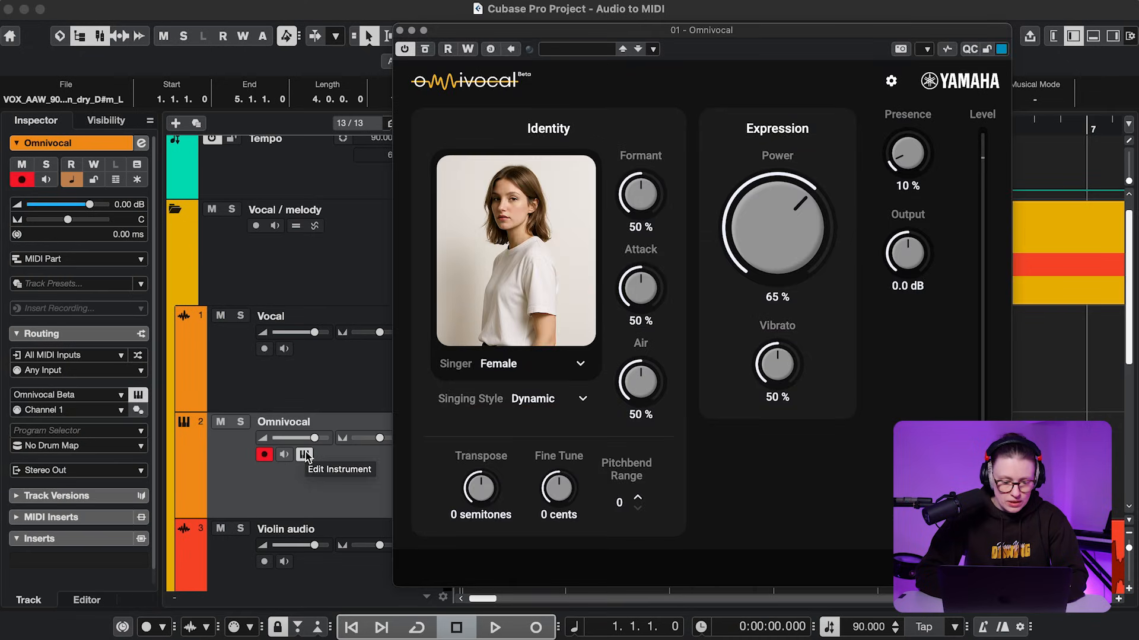
{"action": "left_click", "coordinate": [305, 455]}
Open the vocal audio event in the sample editor, show it from its start, and turn on VariAudio editing
{"action": "left_click", "coordinate": [501, 373]}
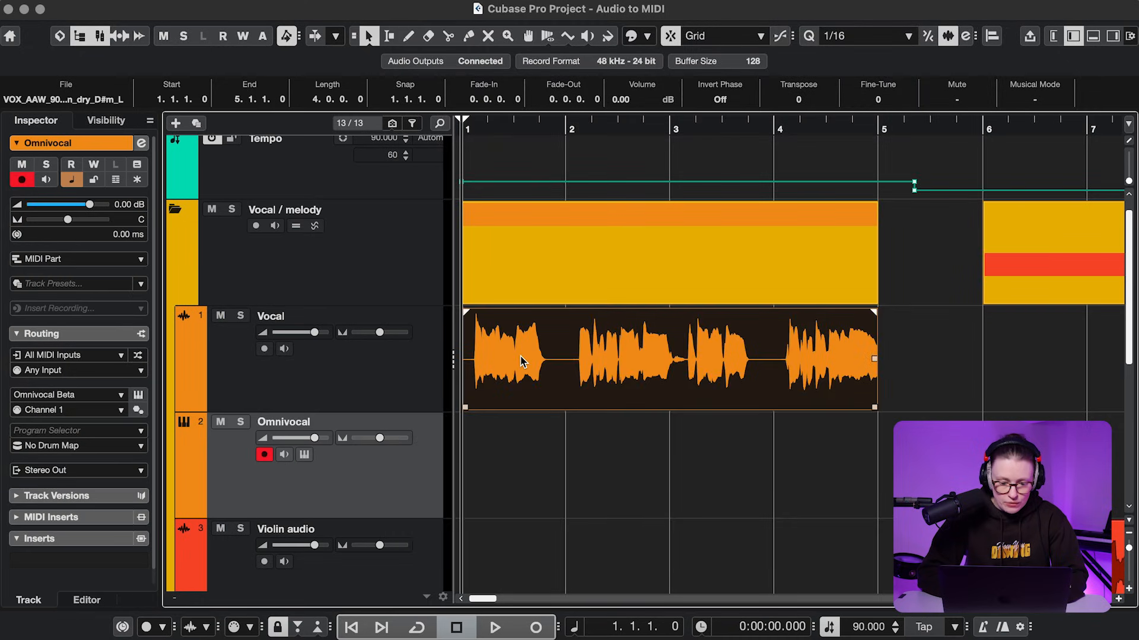
{"action": "double_click", "coordinate": [520, 360]}
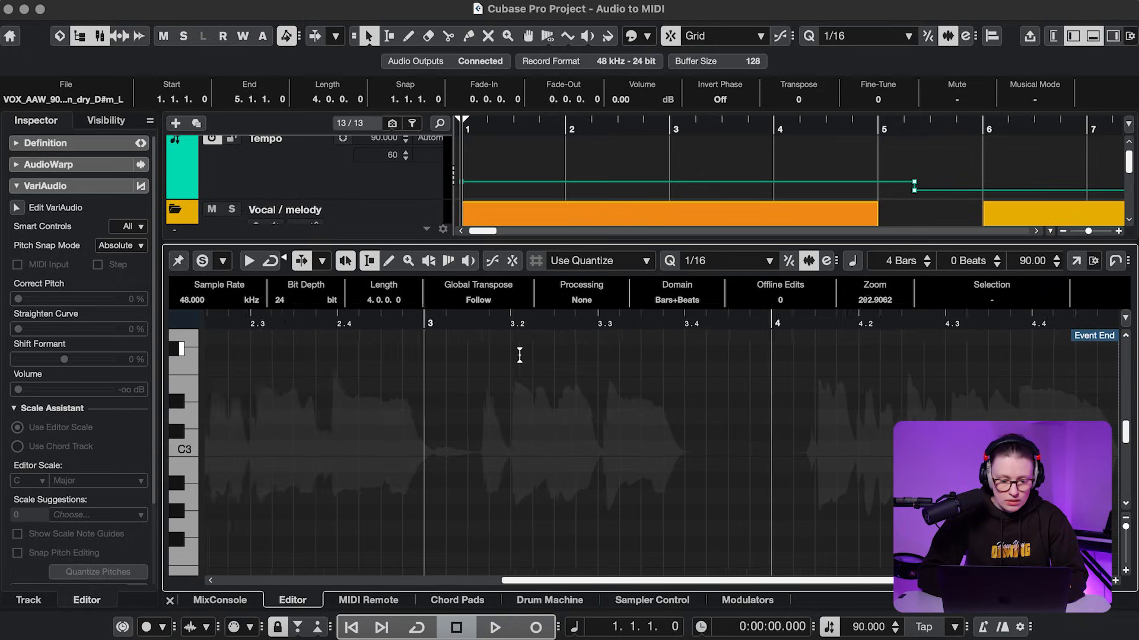
{"action": "key", "text": "g"}
{"action": "key", "text": "g"}
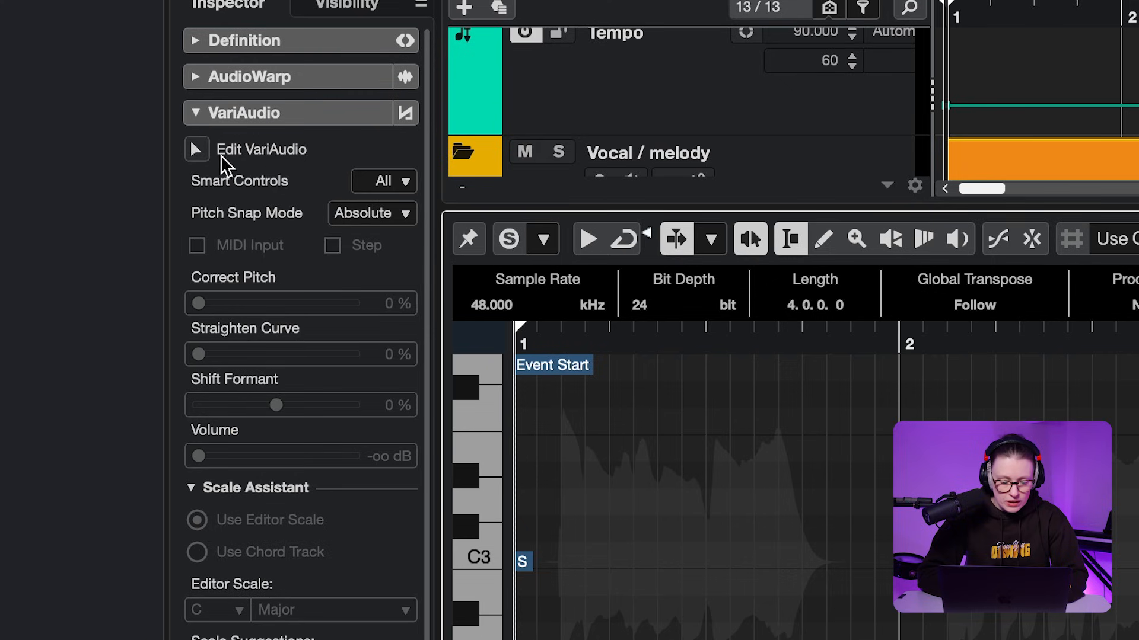
{"action": "left_click", "coordinate": [198, 151]}
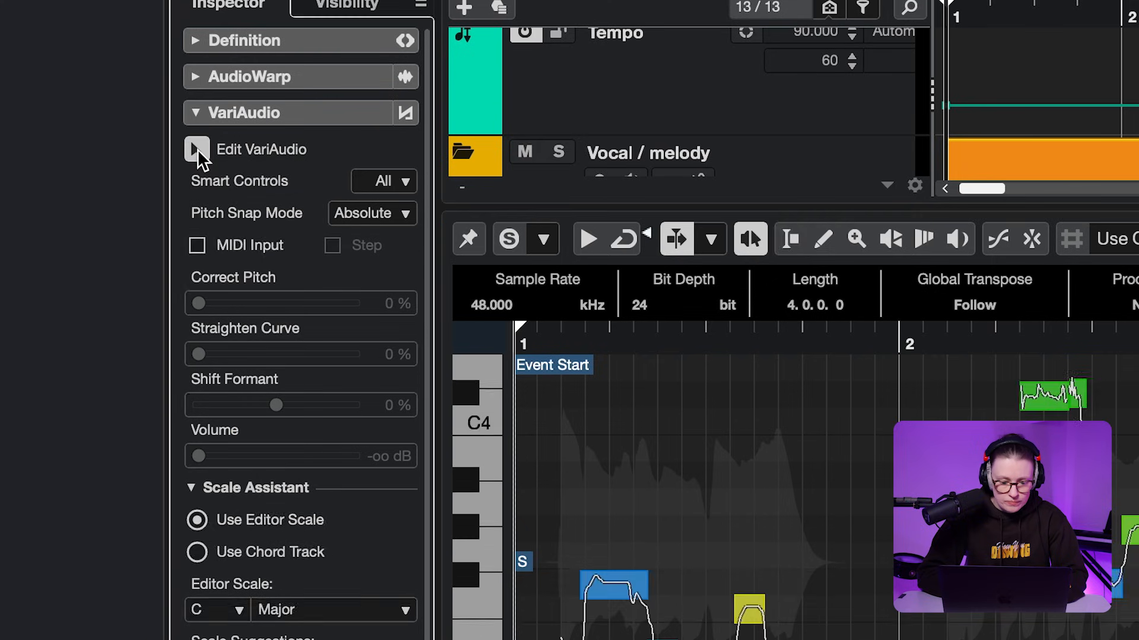
Start Extract MIDI for the vocal with Notes and Continuous Pitchbend Data and Dynamic Velocity as the volume mode
{"action": "scroll", "coordinate": [305, 453], "scroll_direction": "down", "scroll_amount": 3}
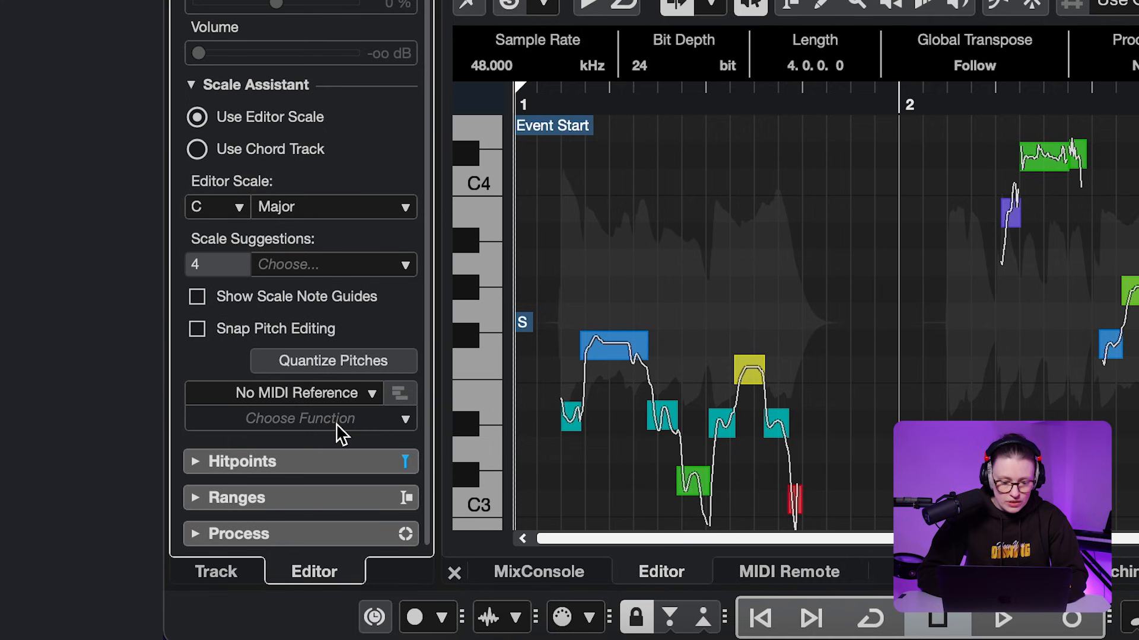
{"action": "left_click", "coordinate": [342, 434]}
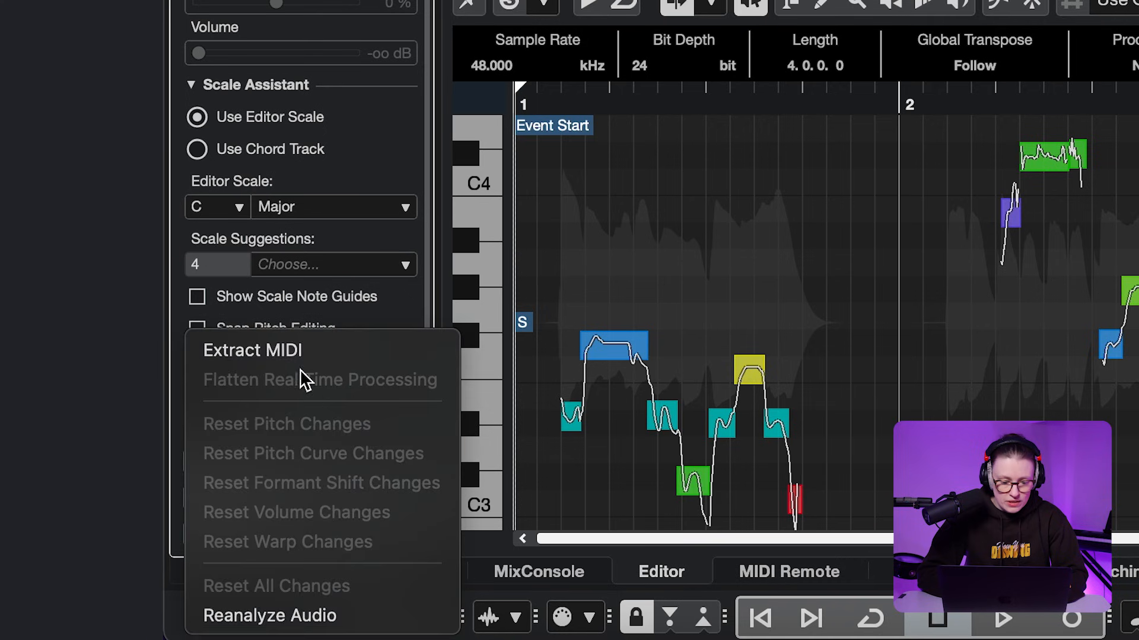
{"action": "left_click", "coordinate": [285, 356]}
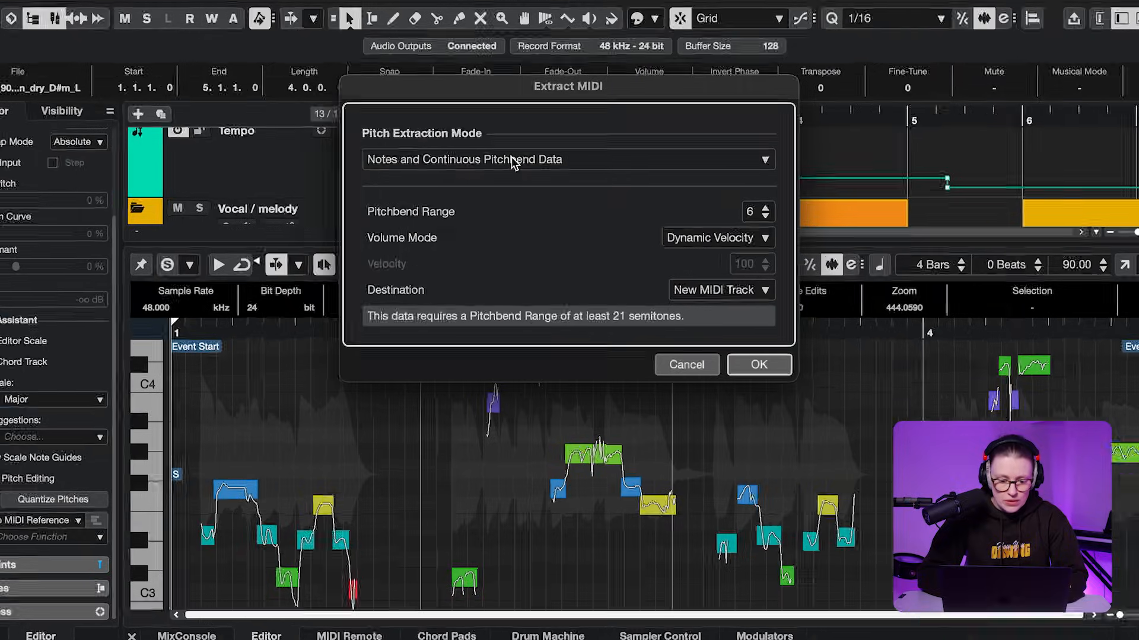
{"action": "left_click", "coordinate": [514, 166]}
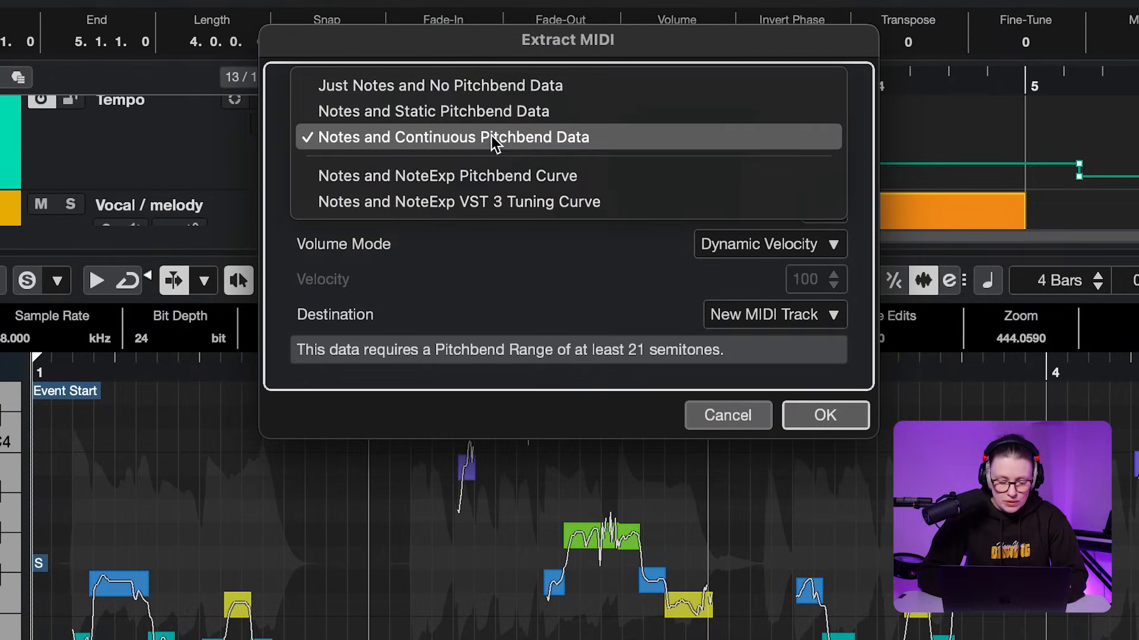
{"action": "left_click", "coordinate": [613, 138]}
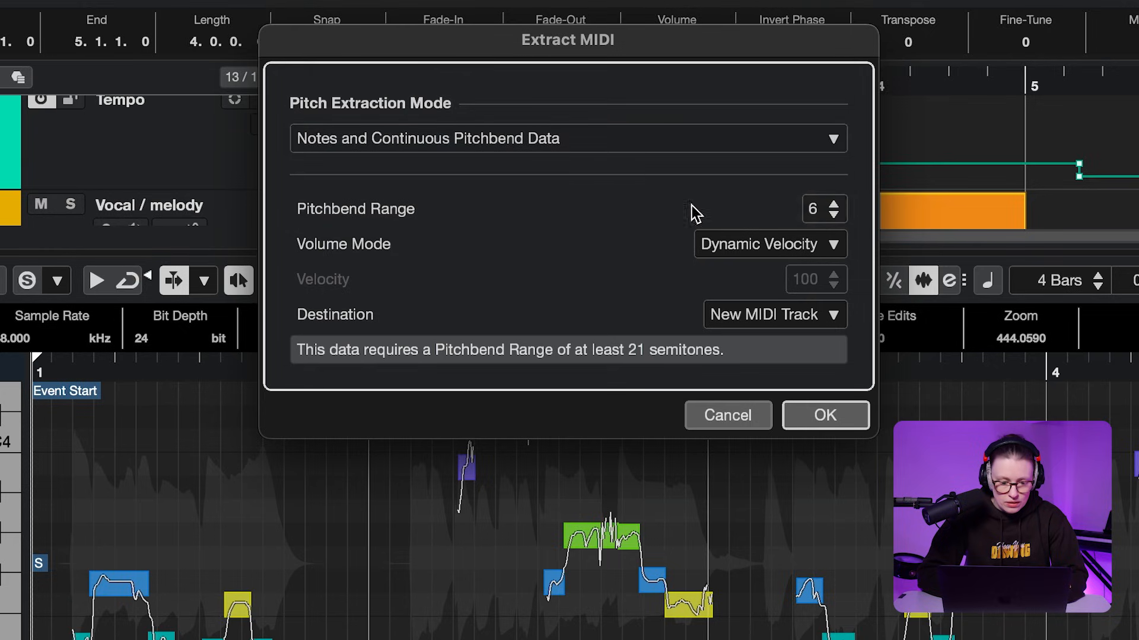
{"action": "left_click", "coordinate": [738, 254]}
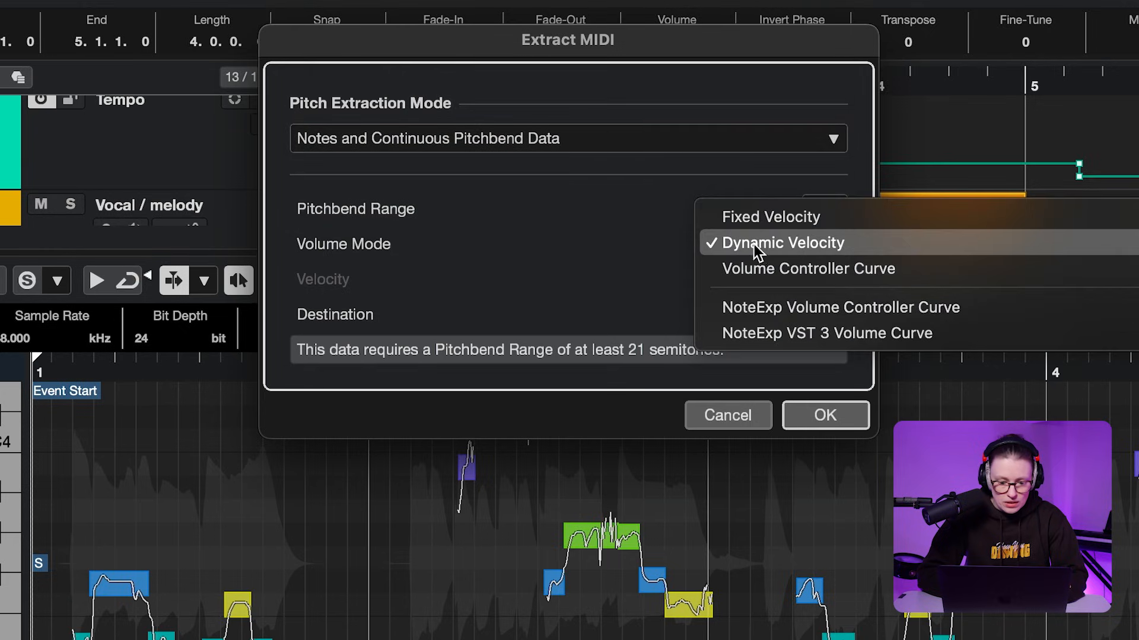
{"action": "left_click", "coordinate": [672, 252]}
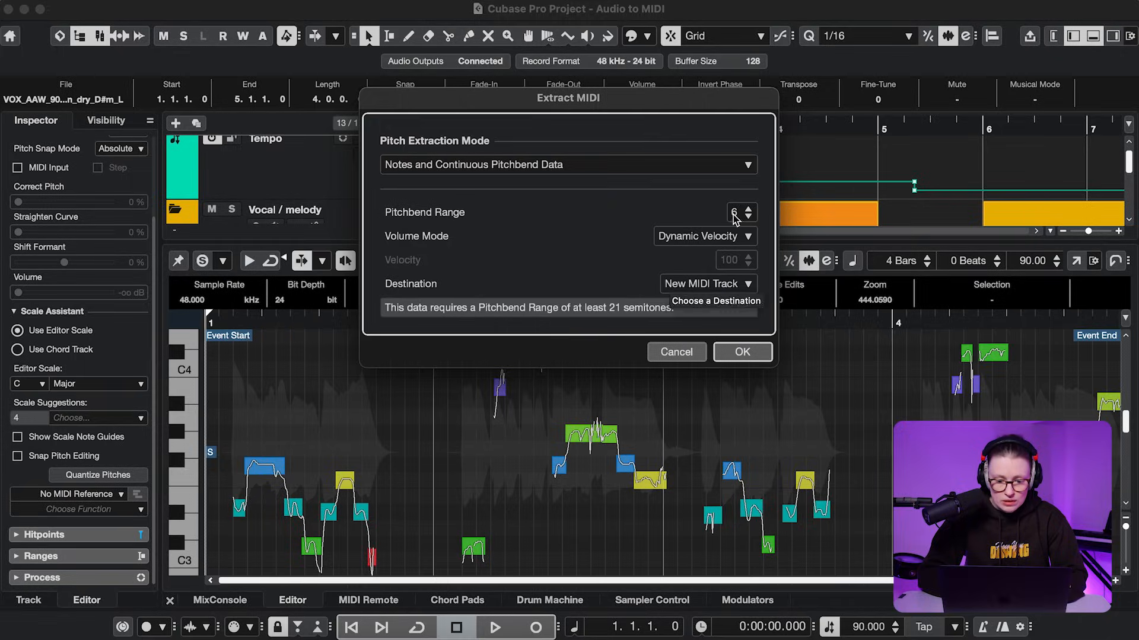
Set the Pitchbend Range to 21 and the destination to First Selected Track, and extract the vocal's MIDI
{"action": "left_click", "coordinate": [811, 210]}
{"action": "type", "text": "21"}
{"action": "key", "text": "Return"}
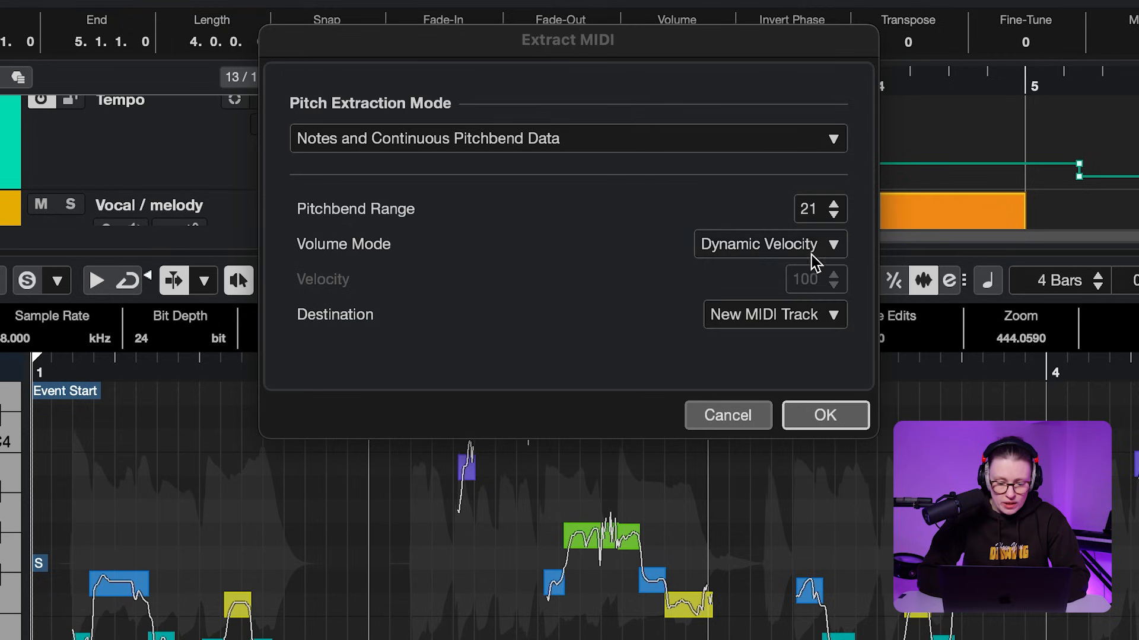
{"action": "left_click", "coordinate": [789, 326]}
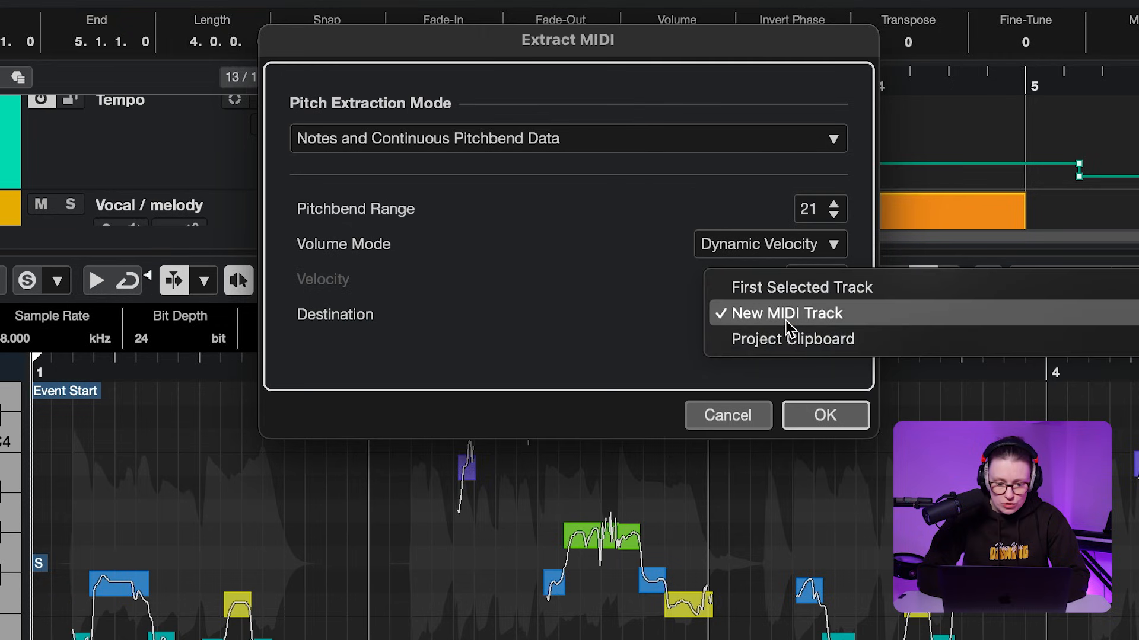
{"action": "left_click", "coordinate": [783, 289]}
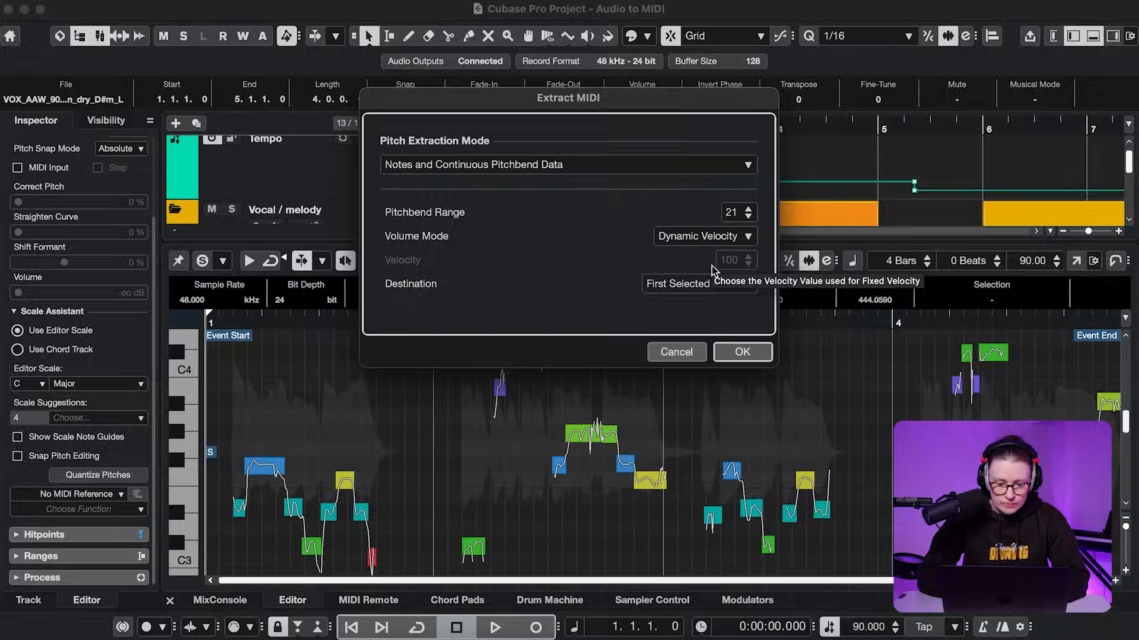
{"action": "left_click", "coordinate": [742, 352]}
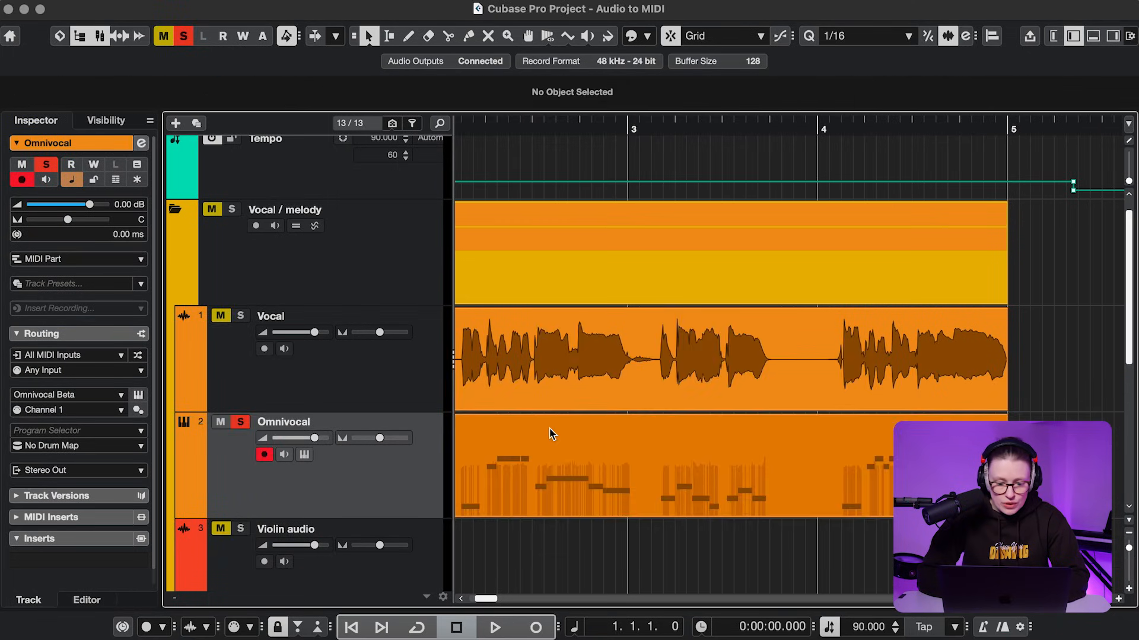
Examine the extracted notes in the Omnivocal MIDI part and listen to the result against the original vocal
{"action": "double_click", "coordinate": [555, 432]}
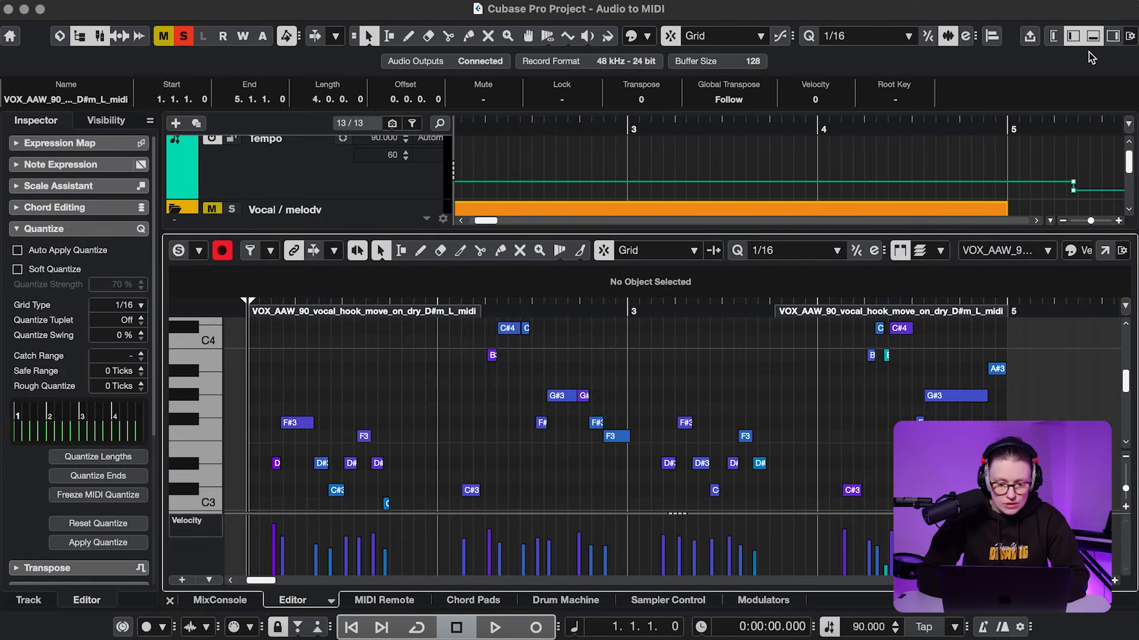
{"action": "key", "text": "space"}
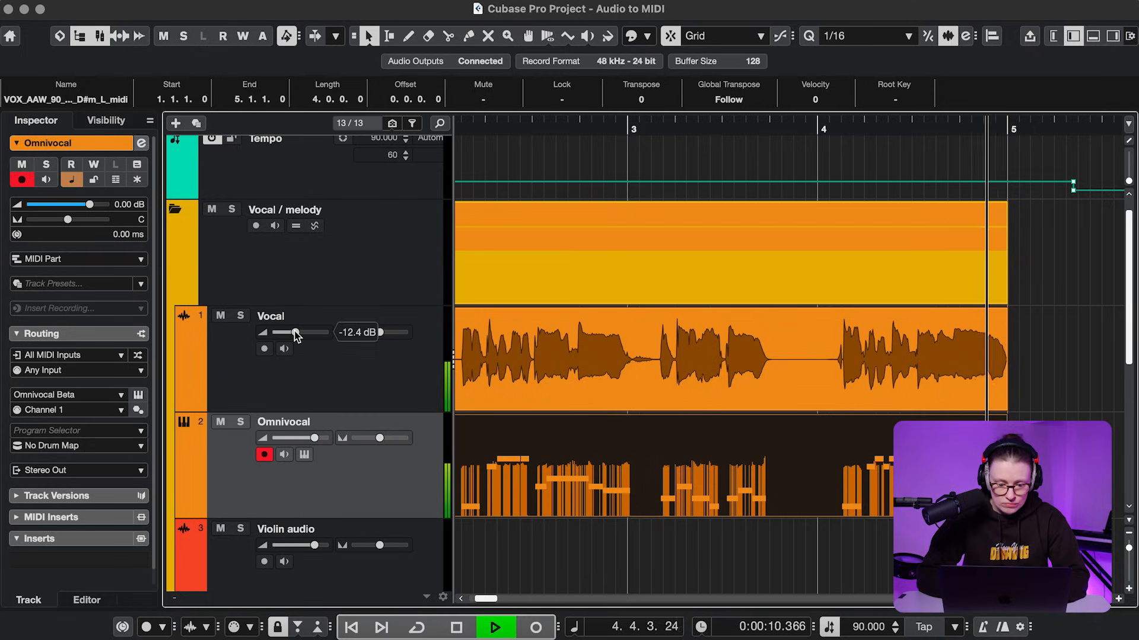
{"action": "key", "text": "space"}
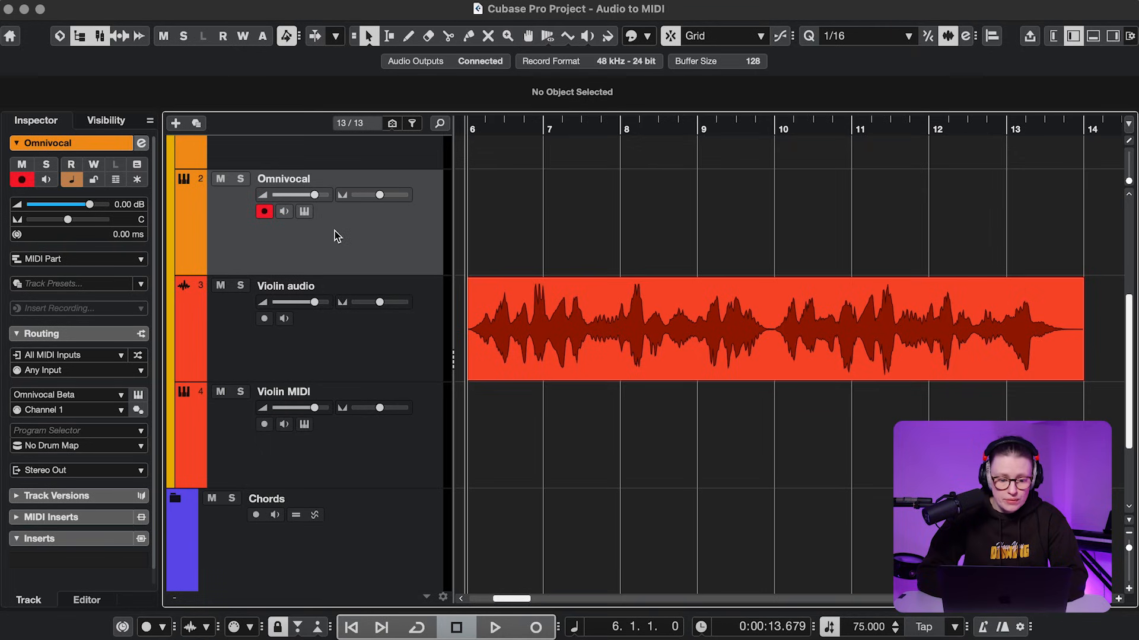
Select the violin audio event starting at bar 6 and listen to it
{"action": "left_click", "coordinate": [541, 307]}
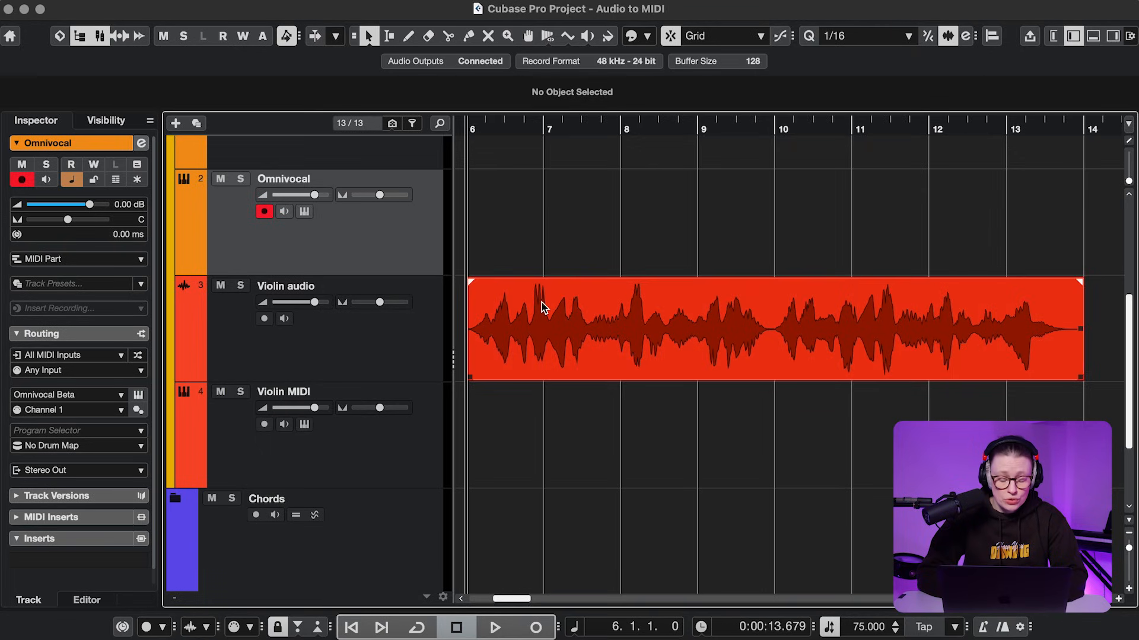
{"action": "left_click", "coordinate": [541, 307]}
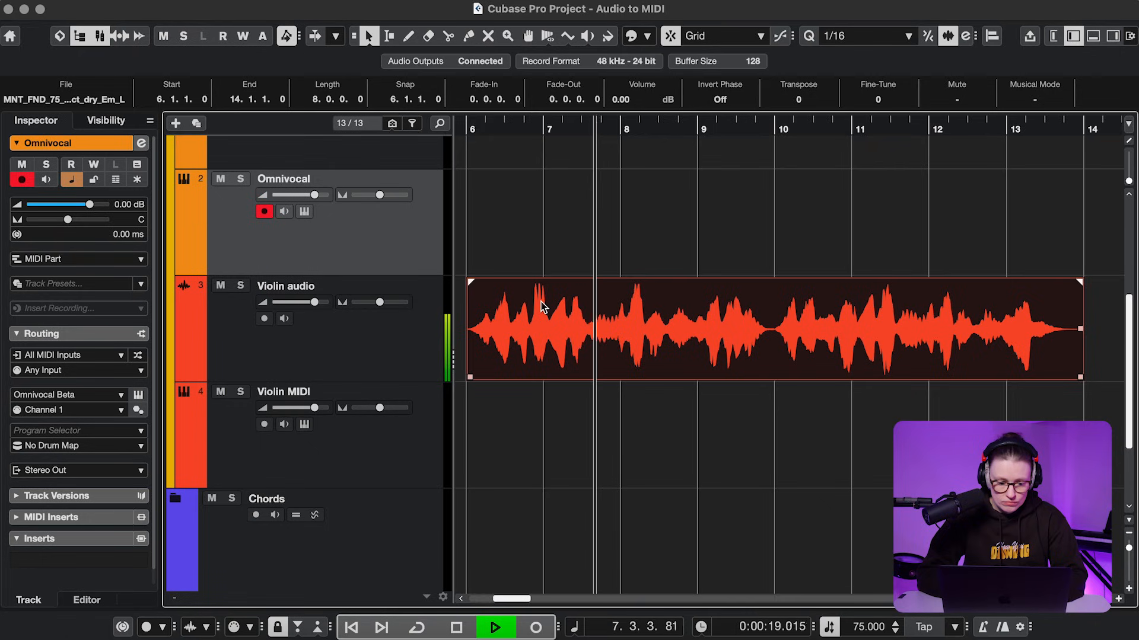
{"action": "key", "text": "space"}
Select the Violin MIDI track as target, open the violin audio event in the sample editor, and turn on VariAudio editing
{"action": "left_click", "coordinate": [390, 463]}
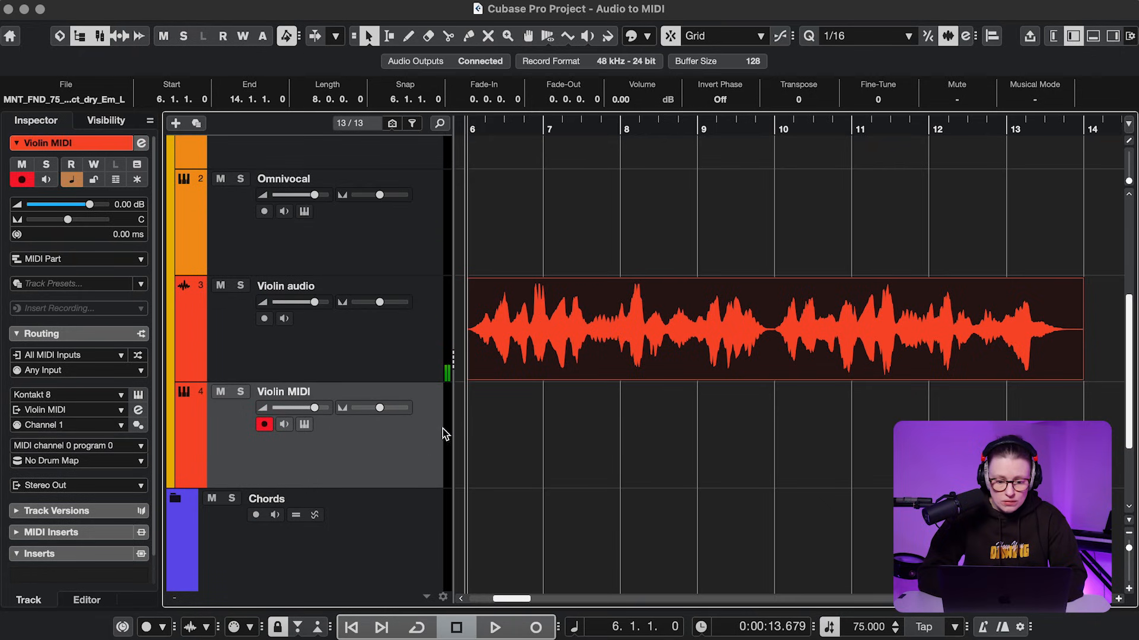
{"action": "double_click", "coordinate": [591, 304]}
{"action": "left_click", "coordinate": [17, 208]}
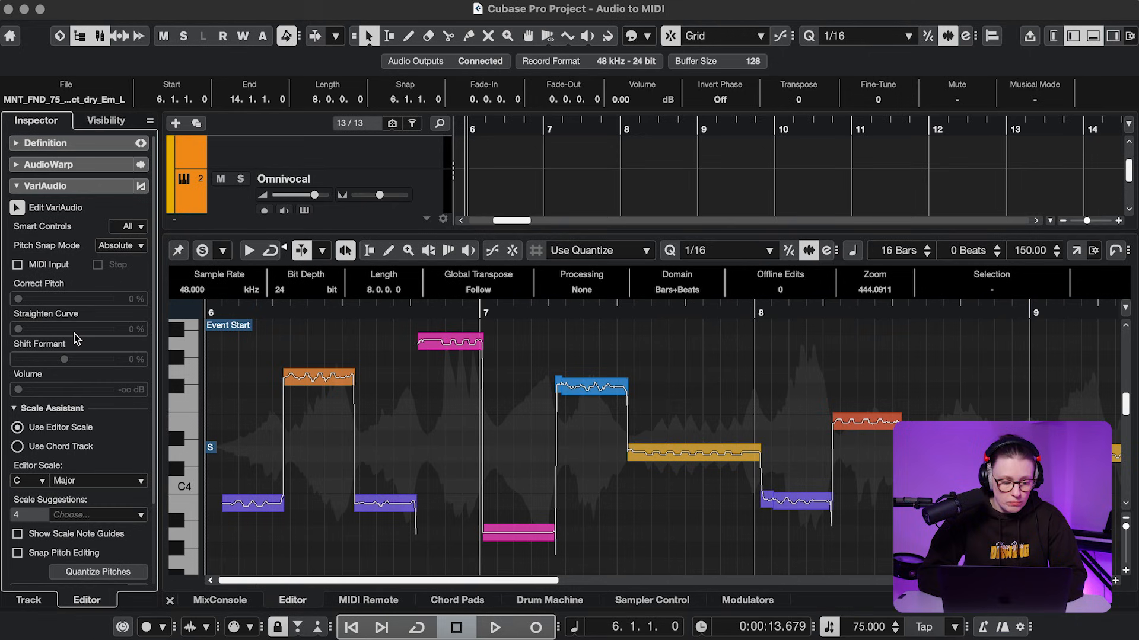
Extract MIDI from the violin audio to the First Selected Track with continuous pitchbend data, Pitchbend Range 21 and Dynamic Velocity
{"action": "scroll", "coordinate": [76, 339], "scroll_direction": "down", "scroll_amount": 4}
{"action": "left_click", "coordinate": [67, 511]}
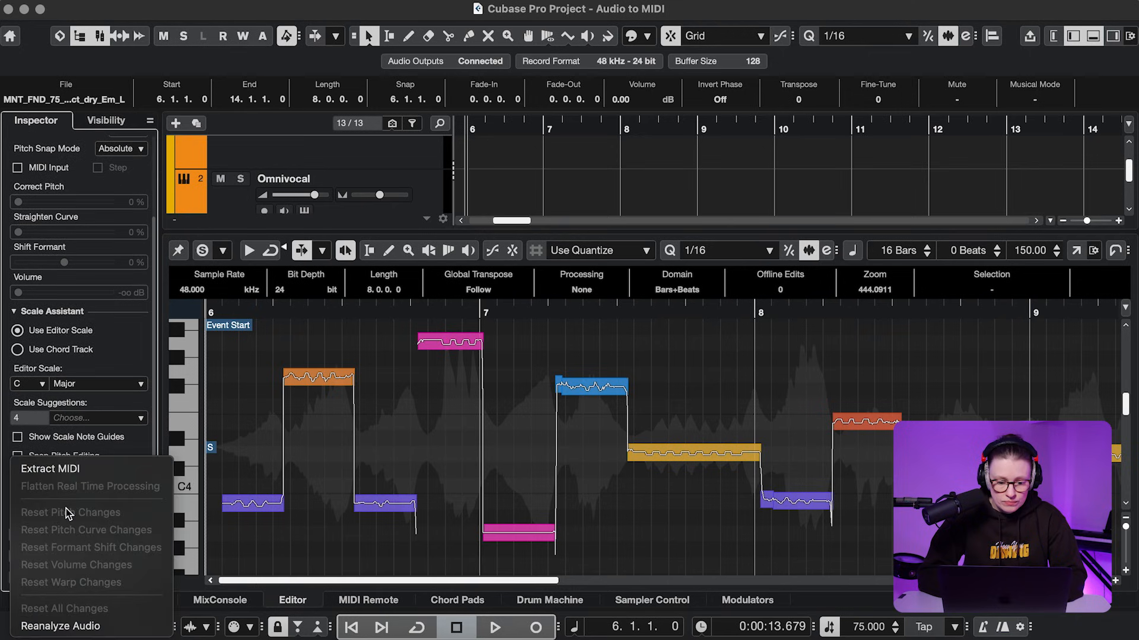
{"action": "left_click", "coordinate": [50, 469]}
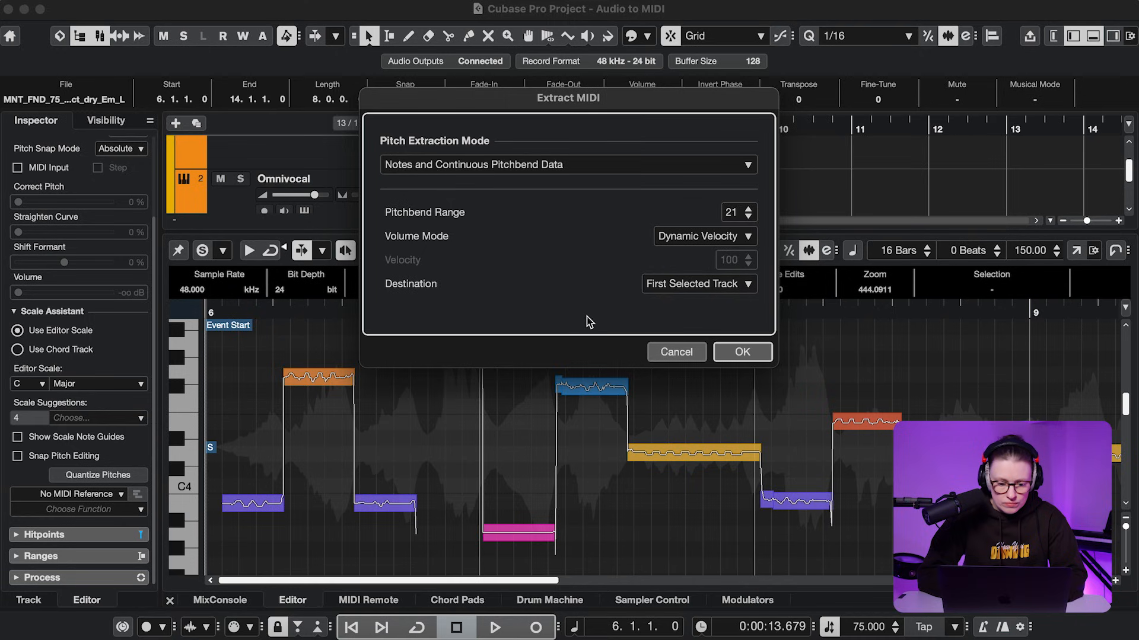
{"action": "left_click", "coordinate": [716, 347]}
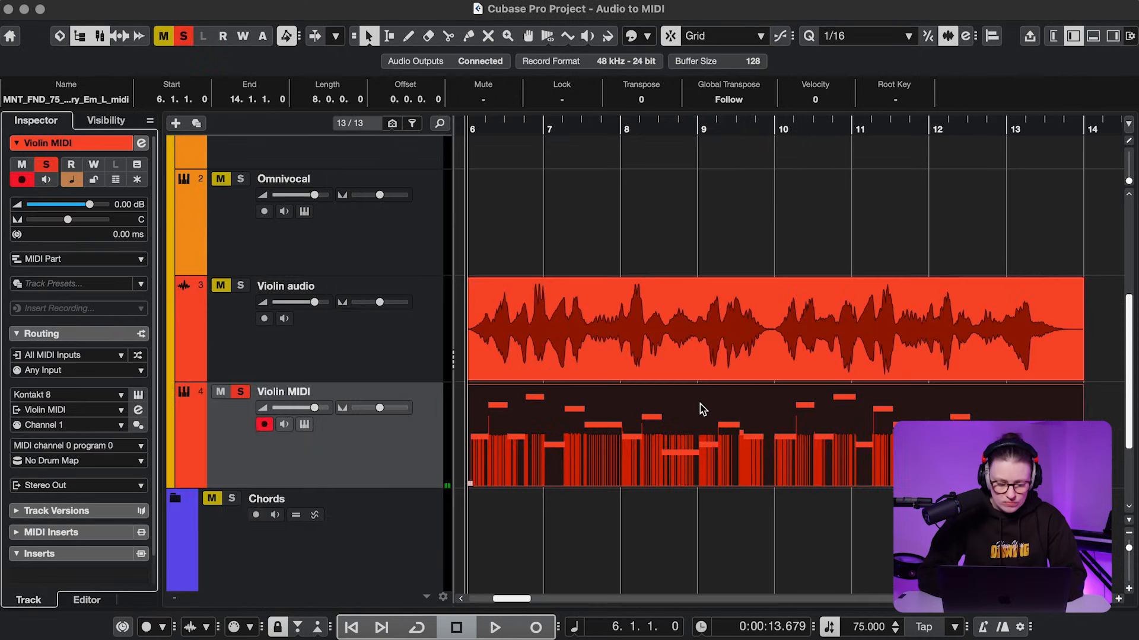
Open the extracted part on the Violin MIDI track to examine its notes and play it back
{"action": "double_click", "coordinate": [702, 409]}
{"action": "key", "text": "space"}
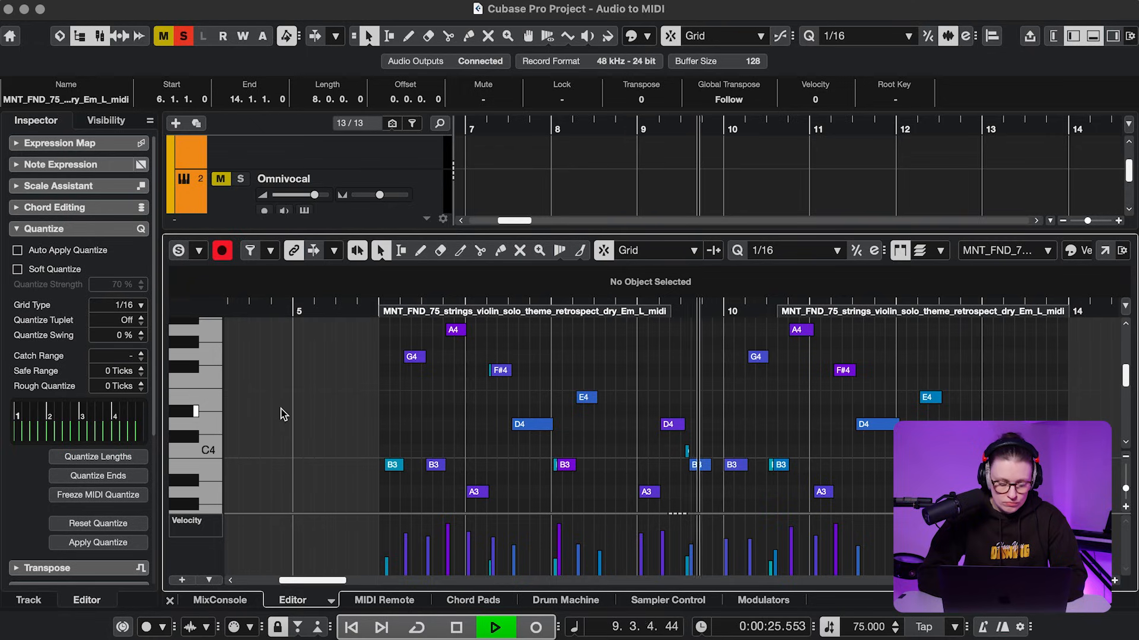
{"action": "key", "text": "space"}
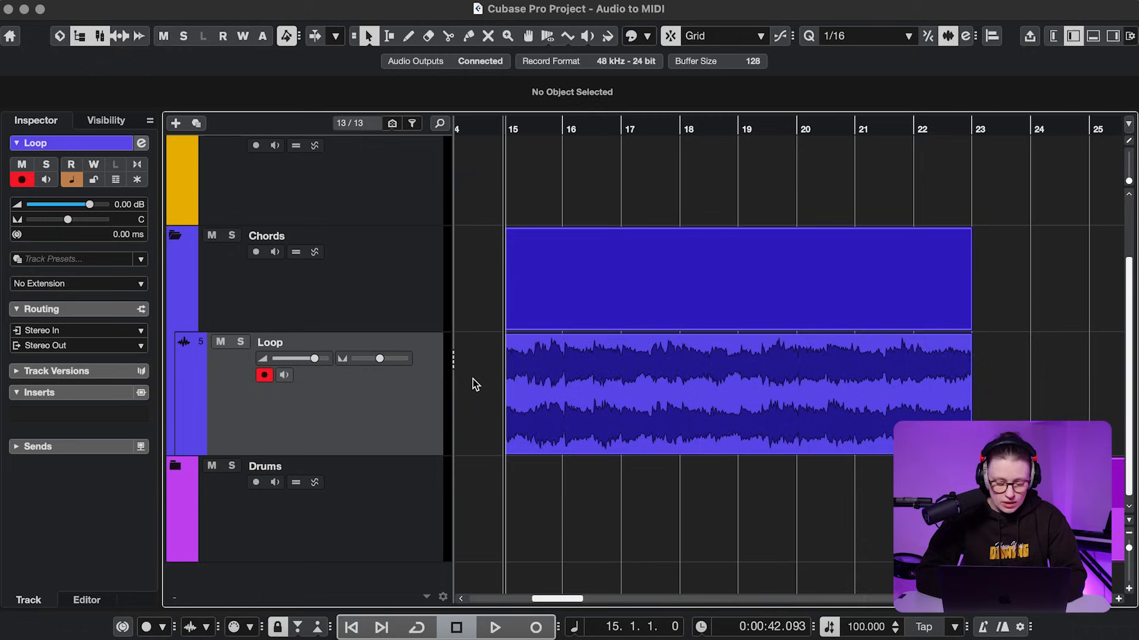
Select the audio event on the Loop track at bar 15 and listen to its chords
{"action": "left_click", "coordinate": [547, 392]}
{"action": "key", "text": "space"}
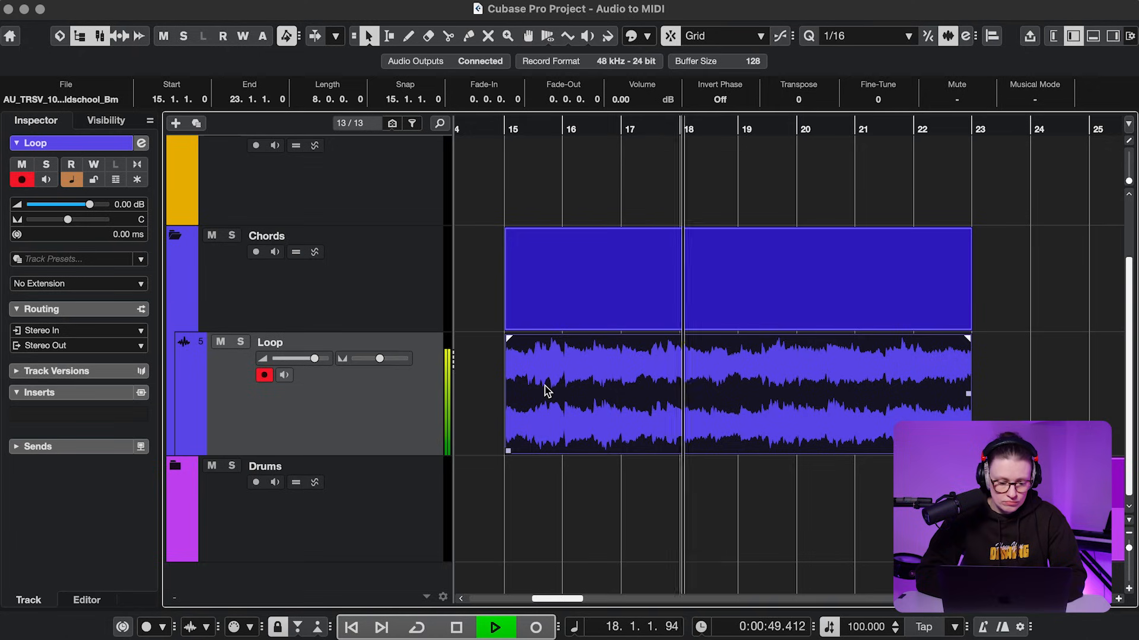
{"action": "key", "text": "space"}
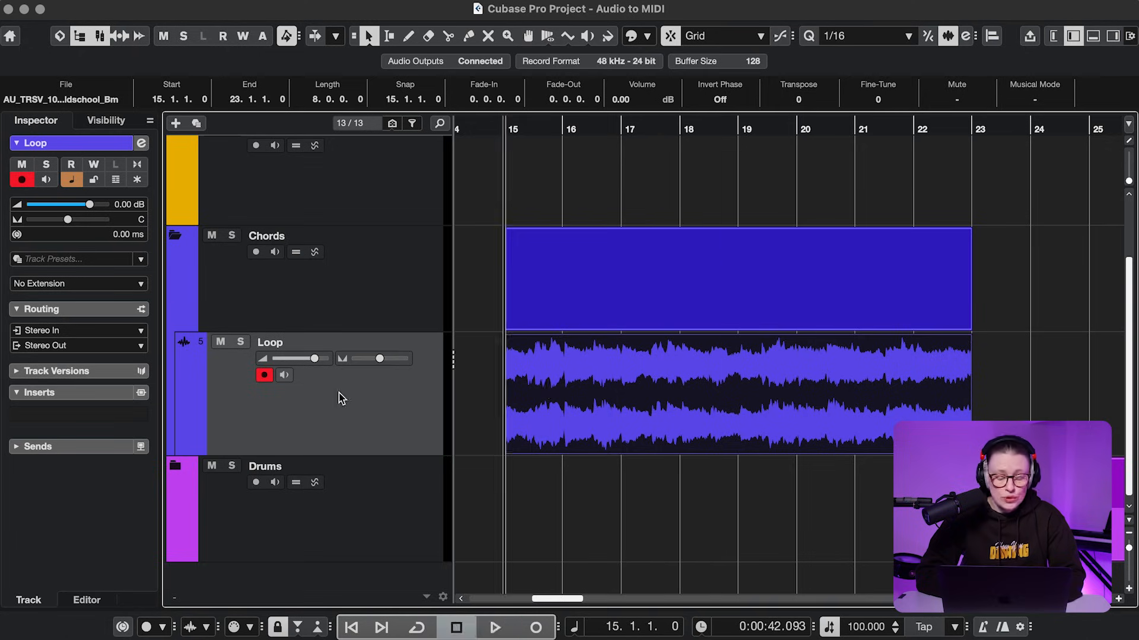
Add a chord track below the Loop track and generate chord events on it from the loop audio
{"action": "right_click", "coordinate": [342, 398]}
{"action": "mouse_move", "coordinate": [524, 230]}
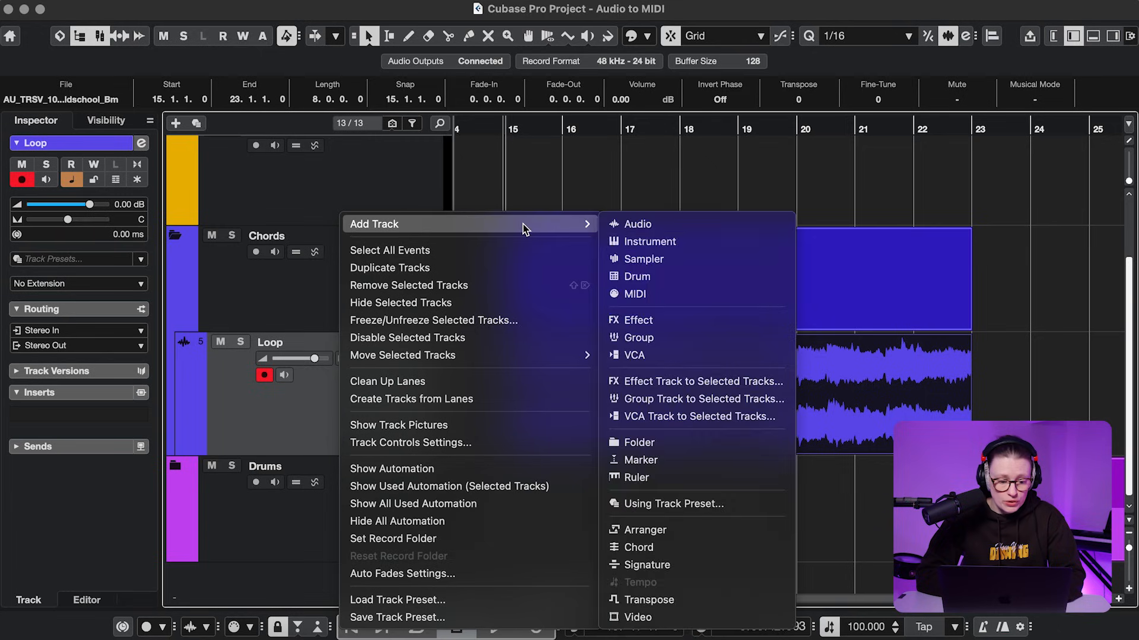
{"action": "left_click", "coordinate": [660, 548]}
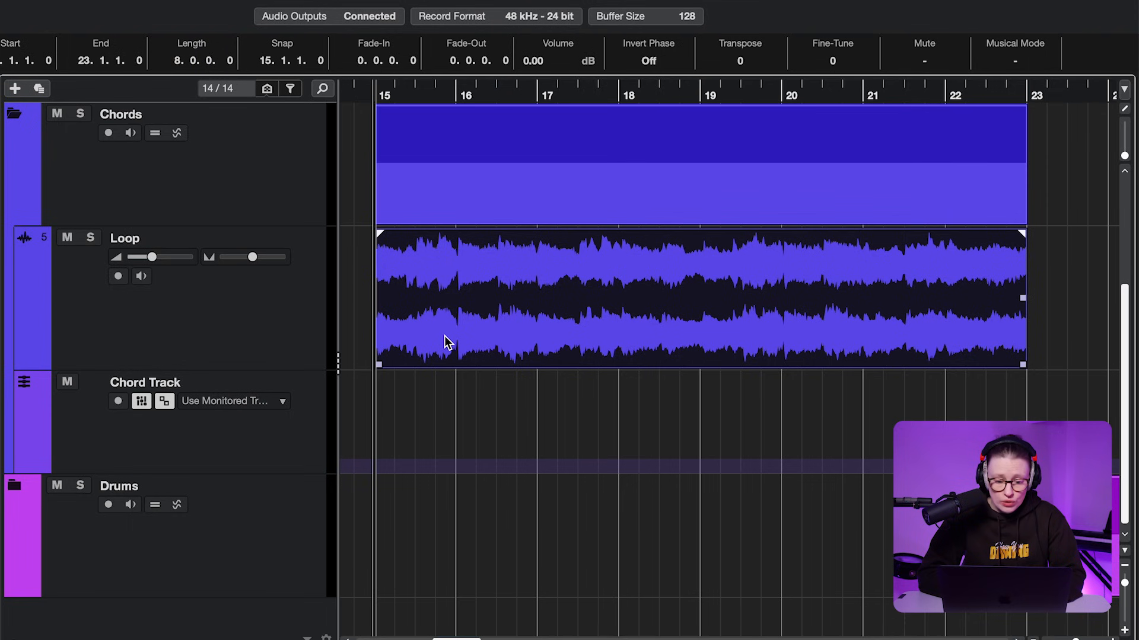
{"action": "left_click_drag", "start_coordinate": [446, 343], "coordinate": [439, 415]}
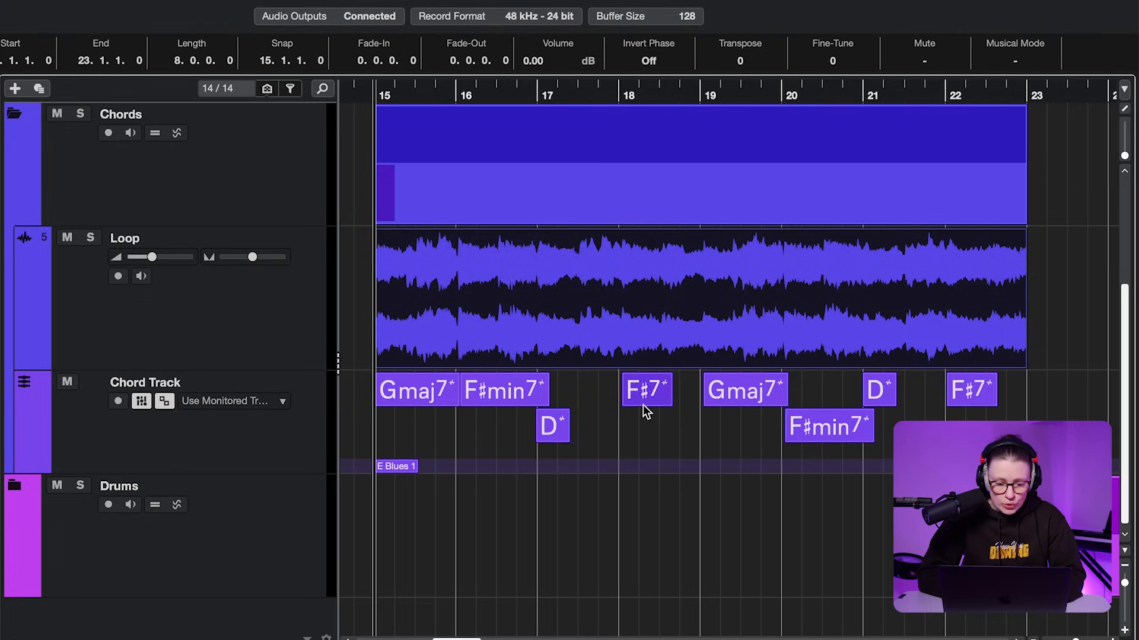
Select all the generated chord events on the chord track and quantize them to the grid
{"action": "mouse_move", "coordinate": [644, 399]}
{"action": "left_mouse_down"}
{"action": "mouse_move", "coordinate": [620, 395]}
{"action": "mouse_move", "coordinate": [640, 395]}
{"action": "left_mouse_up"}
{"action": "left_click_drag", "start_coordinate": [351, 399], "coordinate": [1016, 422]}
{"action": "key", "text": "q"}
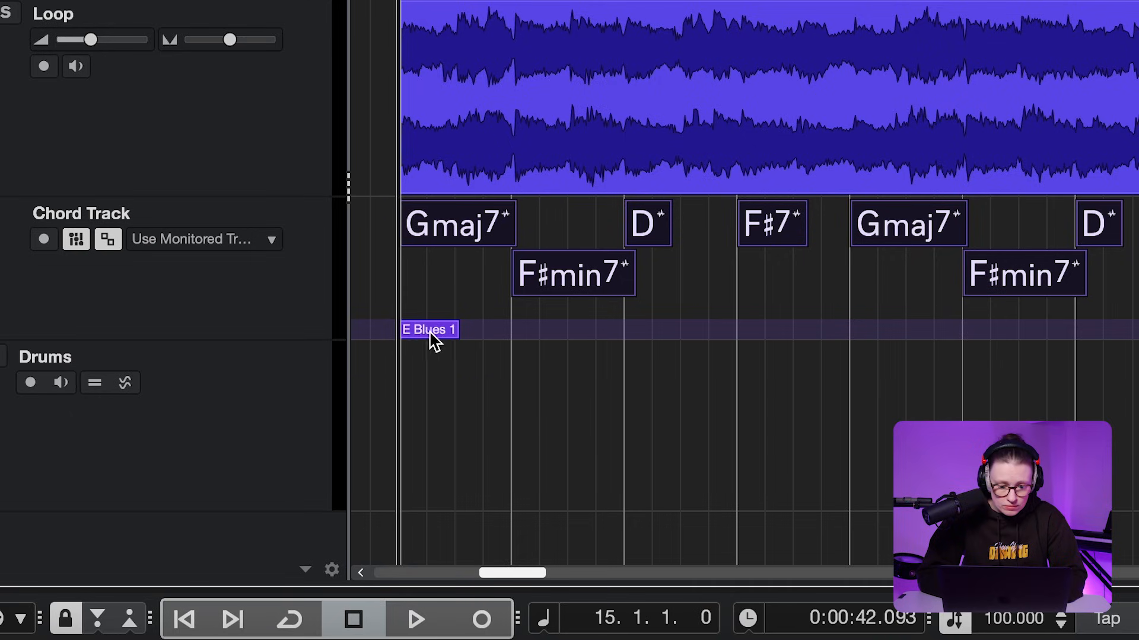
Add a HALion 7 instrument track below the chord track and load the [GM 001] Acoustic Grand Piano program
{"action": "double_click", "coordinate": [426, 332]}
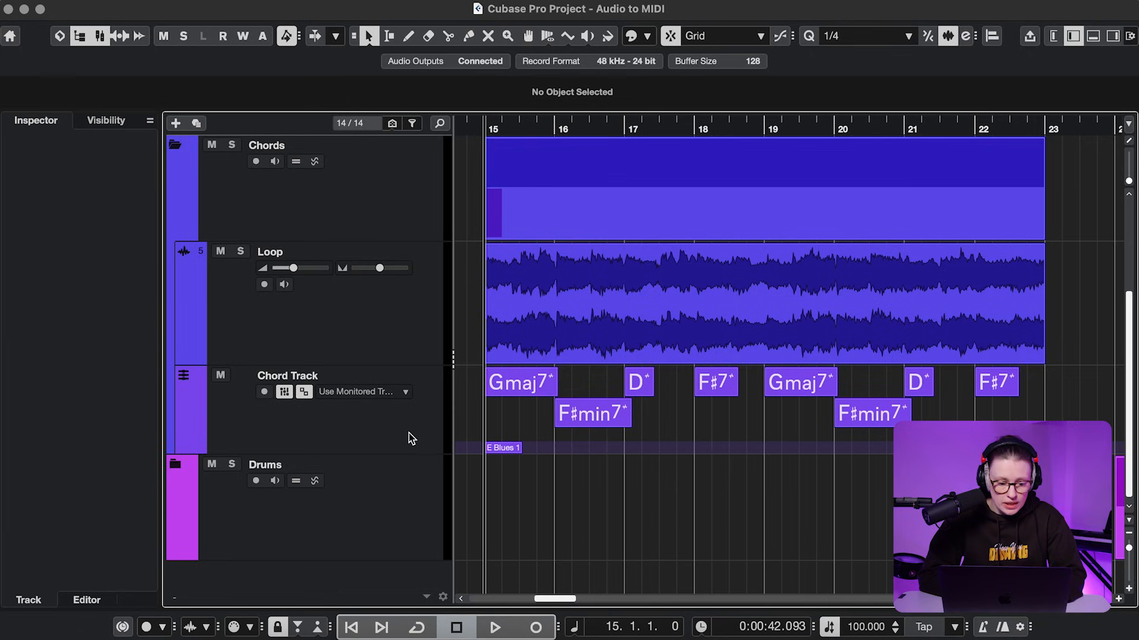
{"action": "right_click", "coordinate": [408, 439]}
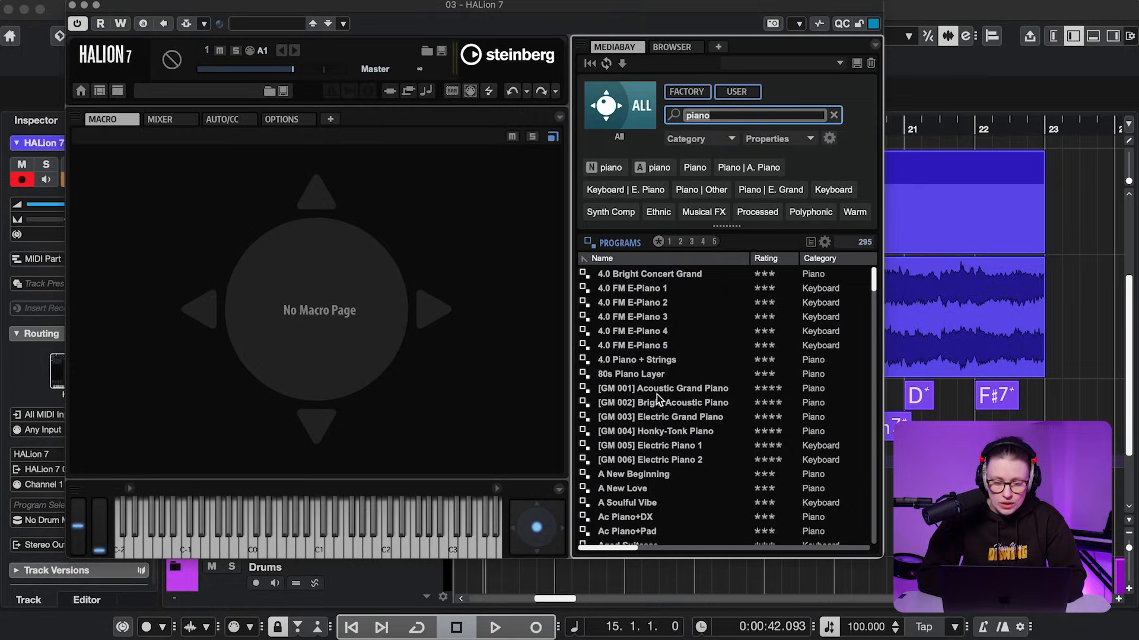
{"action": "double_click", "coordinate": [656, 393]}
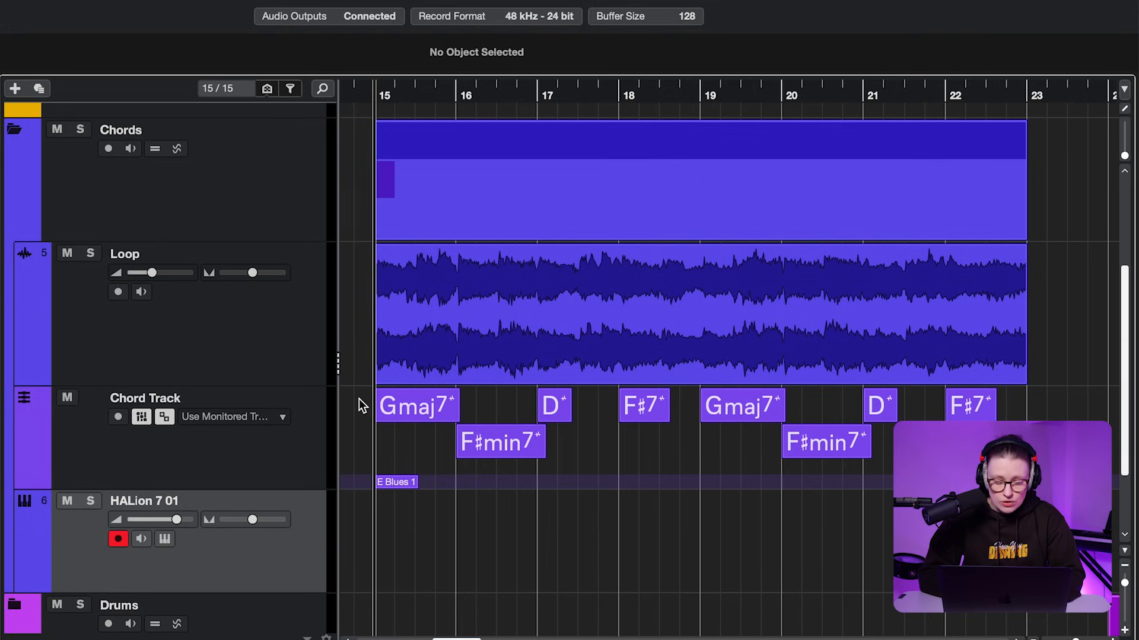
Copy all chord events from the chord track onto the HALion 7 01 track as MIDI parts and play them back
{"action": "left_click_drag", "start_coordinate": [358, 405], "coordinate": [1002, 453]}
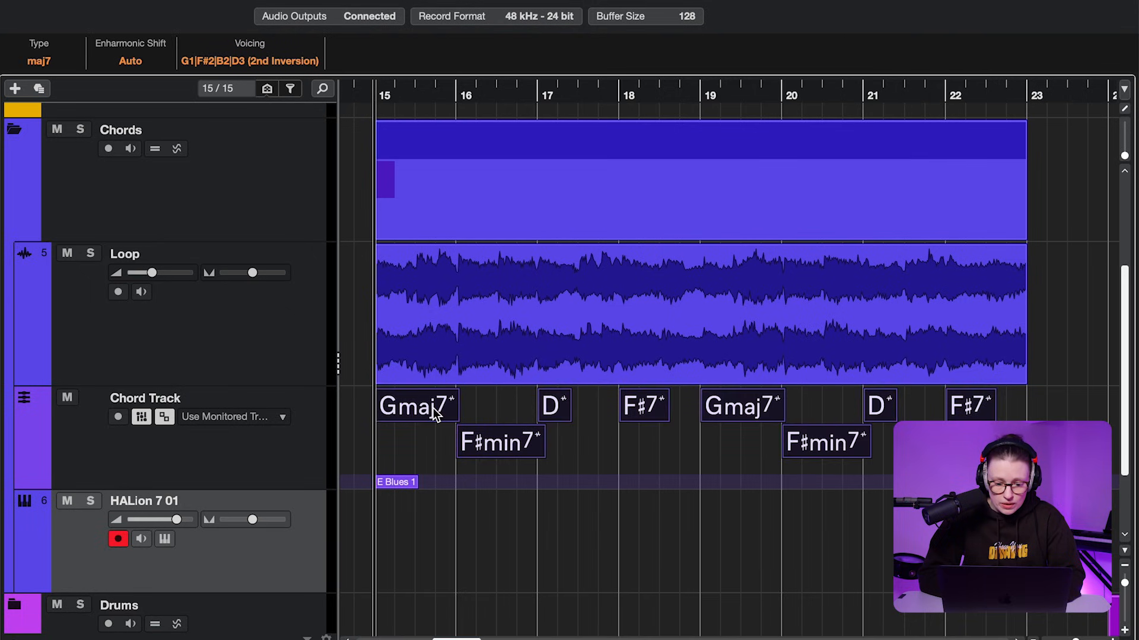
{"action": "left_click_drag", "start_coordinate": [433, 435], "coordinate": [434, 511]}
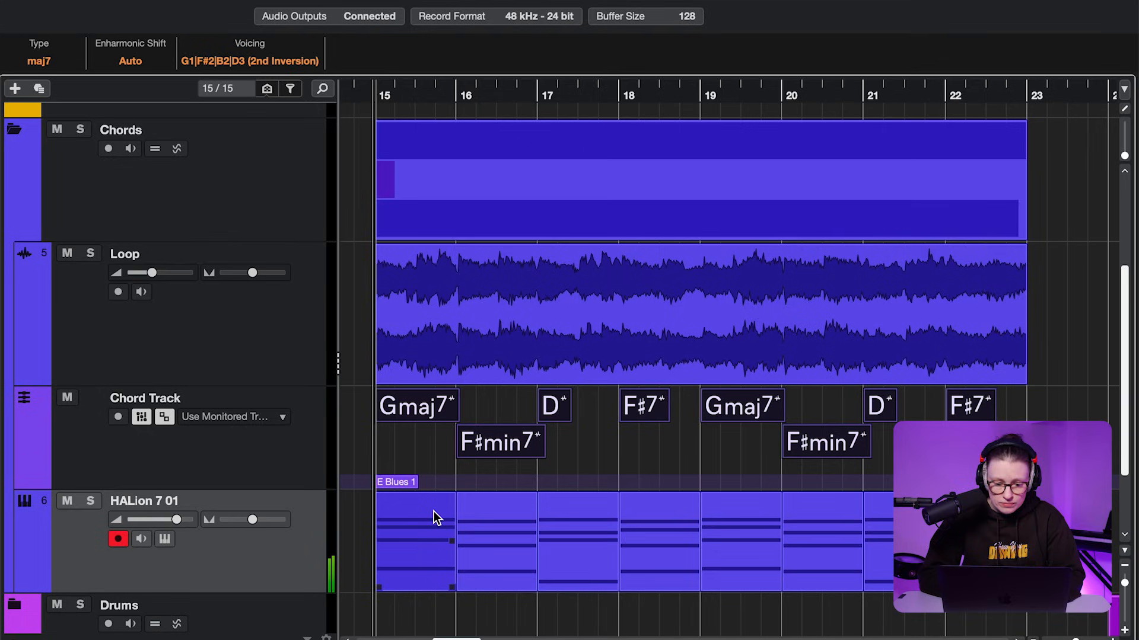
{"action": "key", "text": "space"}
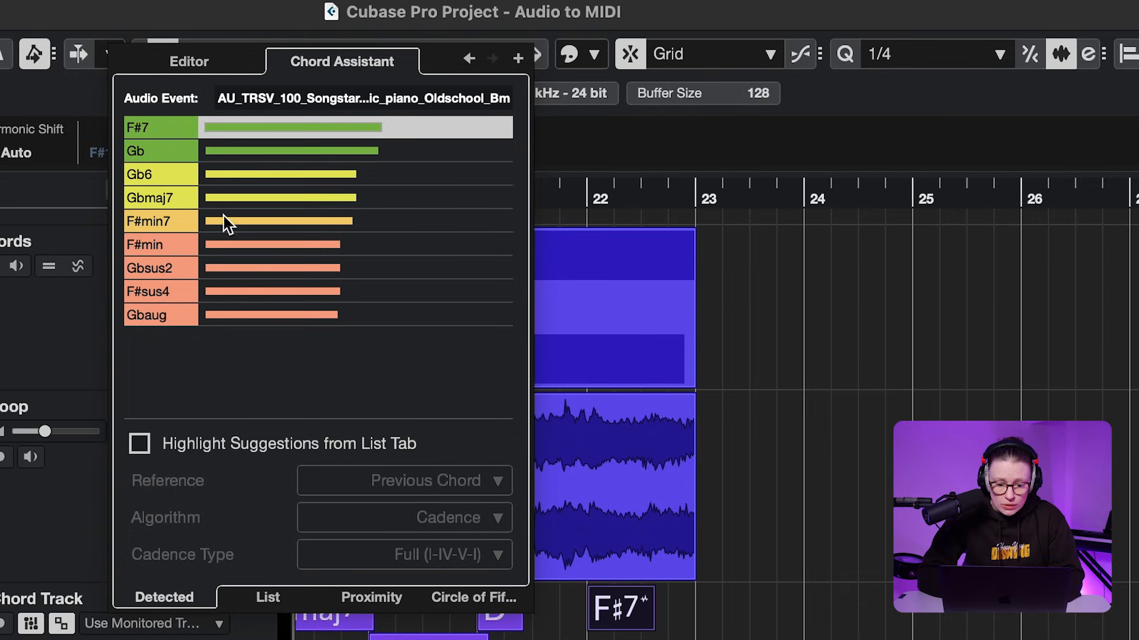
Try C# as the root note of the bar 22 chord in the chord editor and restore F#
{"action": "left_click", "coordinate": [180, 65]}
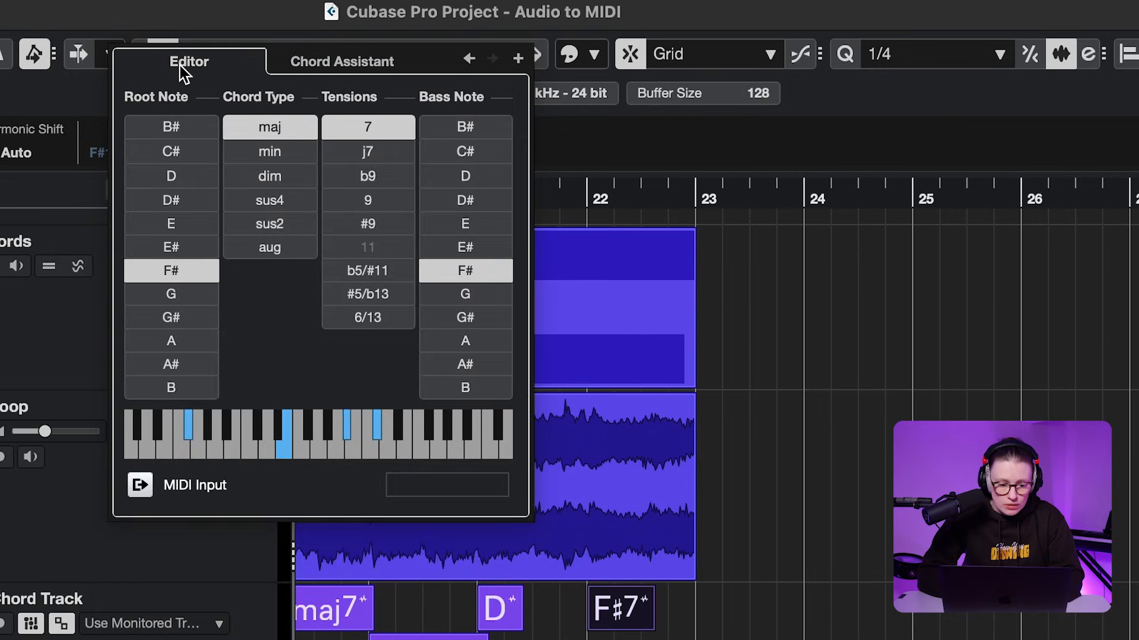
{"action": "left_click", "coordinate": [175, 155]}
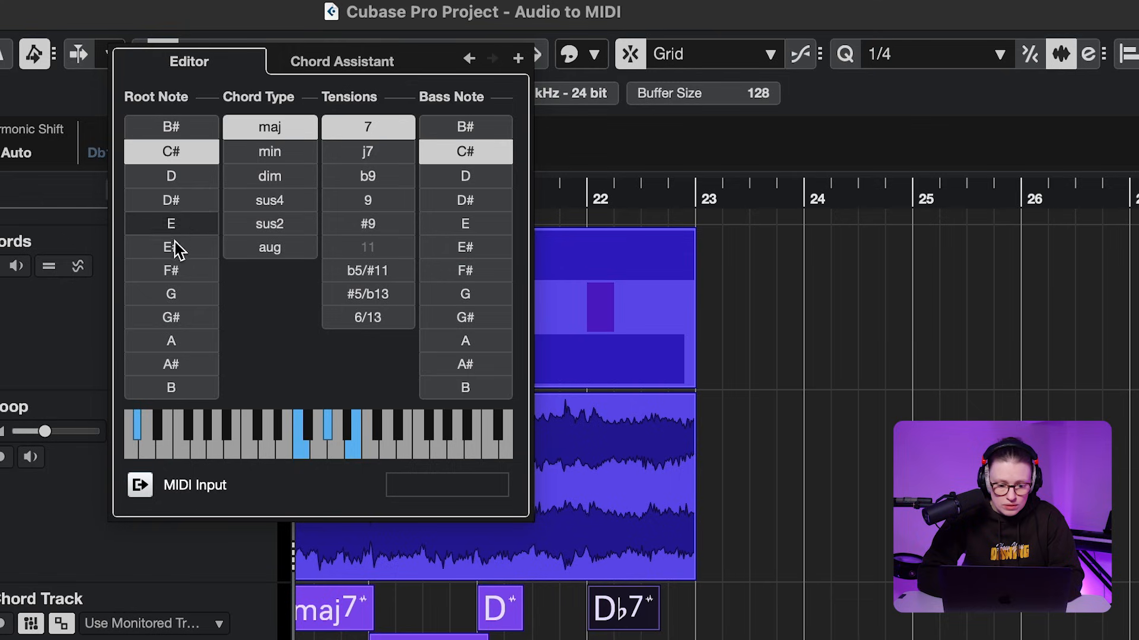
{"action": "left_click", "coordinate": [174, 271]}
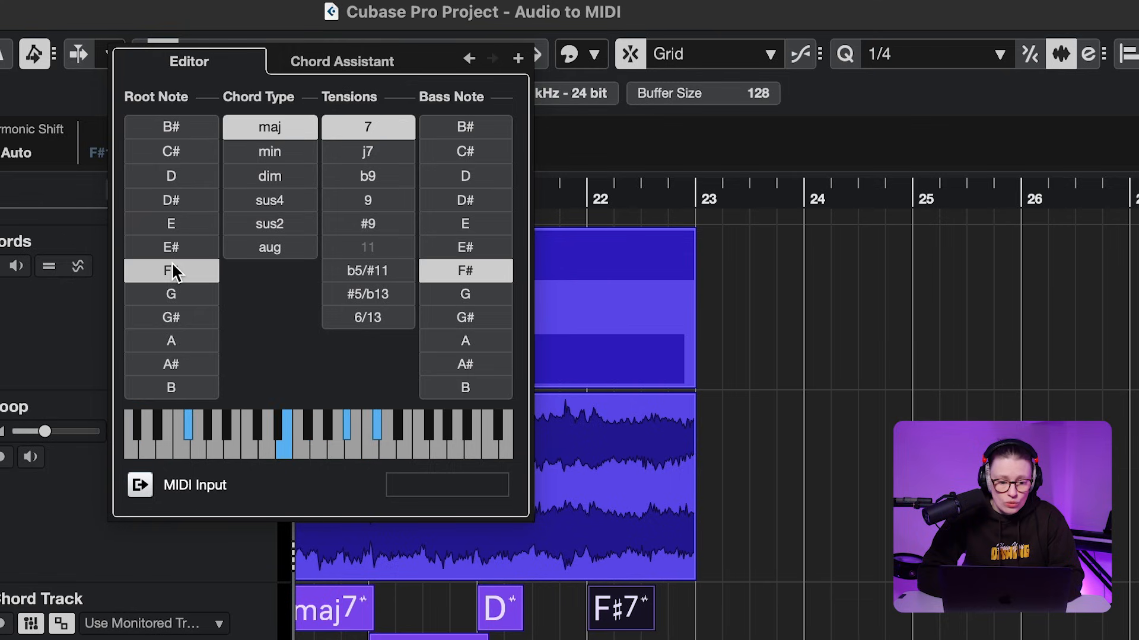
Try the detected alternatives Gb and Gb6 for the bar 22 chord in the Chord Assistant and reapply F#7
{"action": "left_click", "coordinate": [324, 65]}
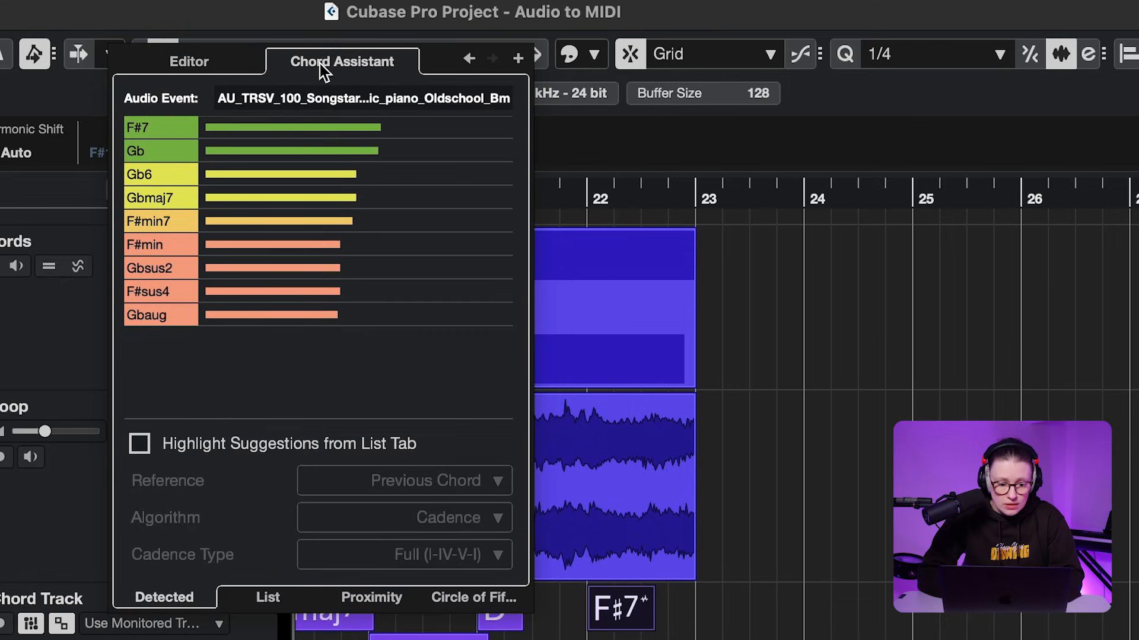
{"action": "left_click", "coordinate": [177, 133]}
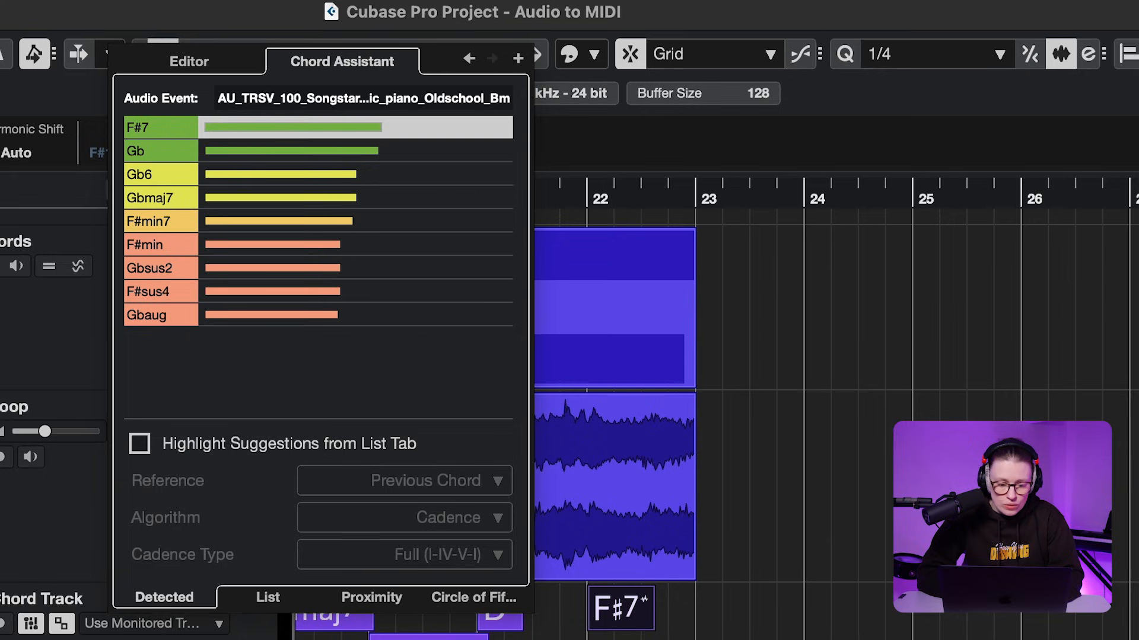
{"action": "left_click", "coordinate": [169, 144]}
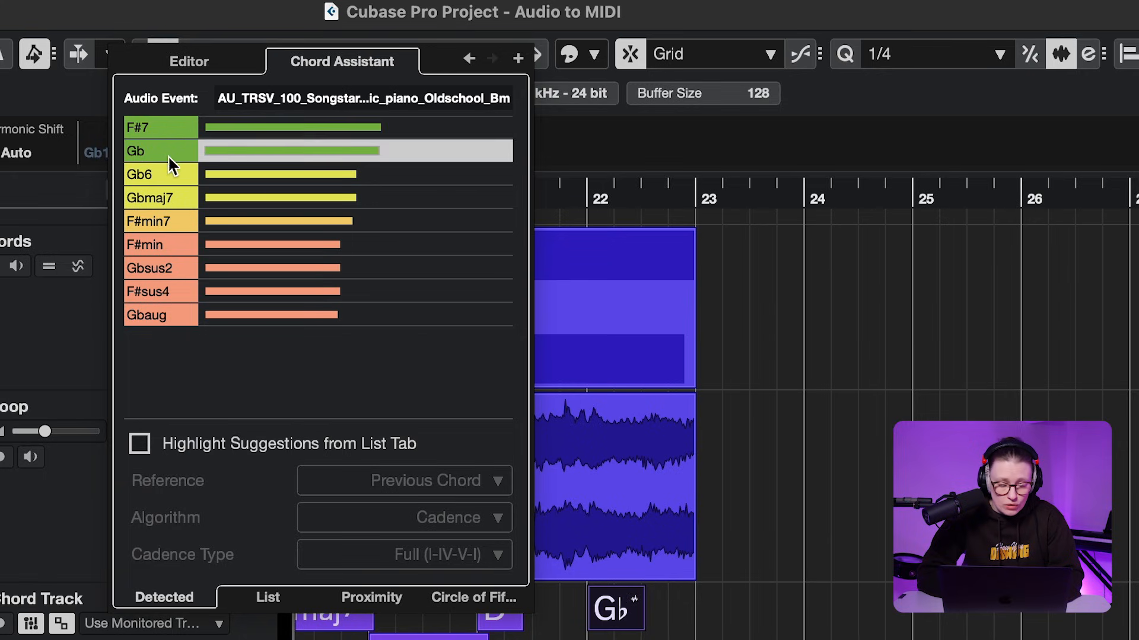
{"action": "left_click", "coordinate": [164, 176]}
{"action": "left_click", "coordinate": [166, 131]}
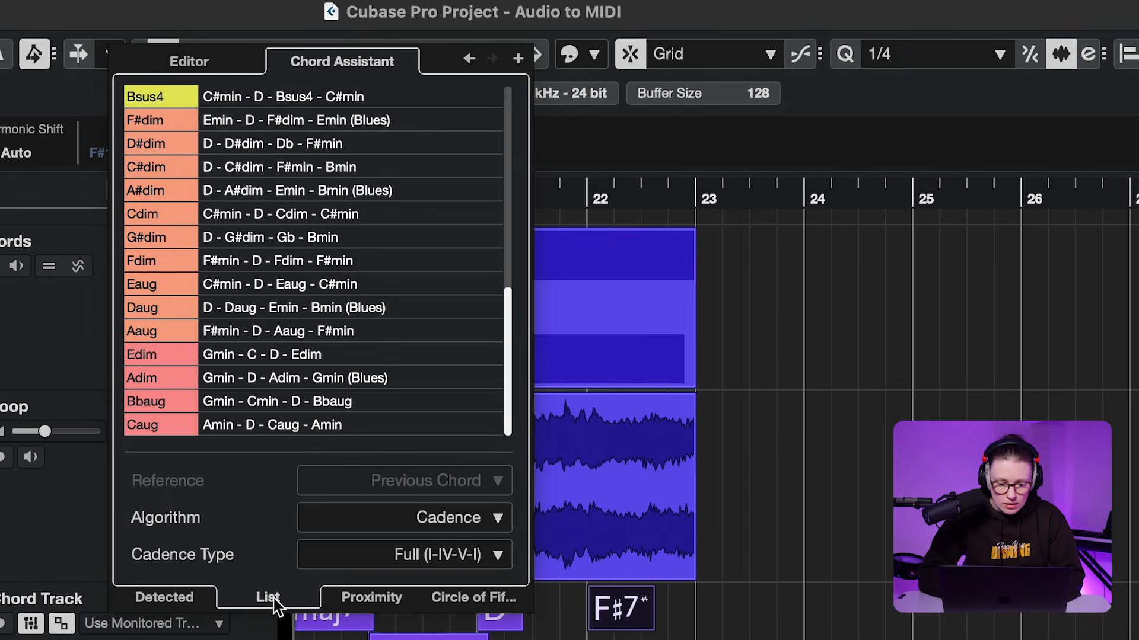
Examine the chord suggestions in the Proximity and Circle of Fifths views, rotating the circle of fifths several positions
{"action": "left_click", "coordinate": [364, 604]}
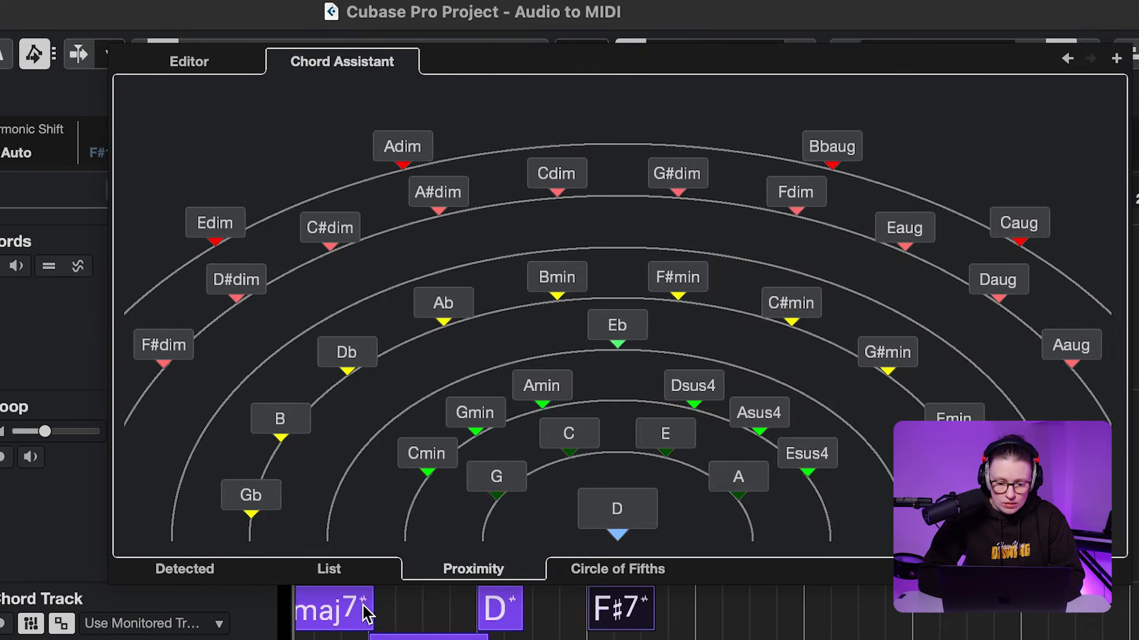
{"action": "left_click", "coordinate": [609, 571]}
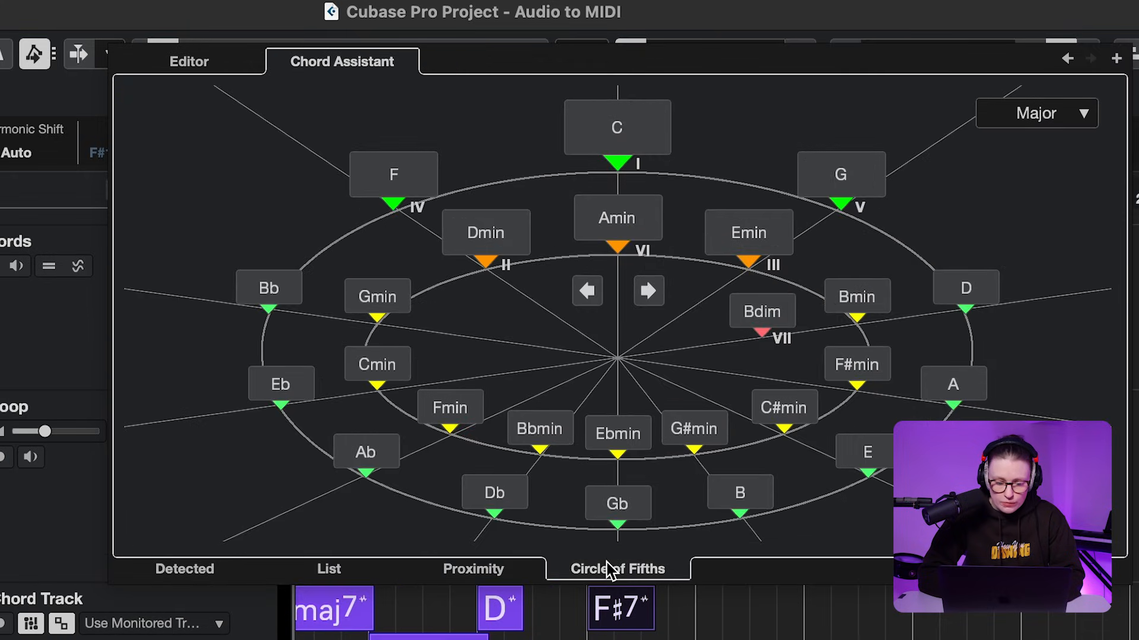
{"action": "left_click", "coordinate": [648, 292]}
{"action": "left_click", "coordinate": [648, 291]}
{"action": "left_click", "coordinate": [648, 291]}
{"action": "left_click", "coordinate": [648, 290]}
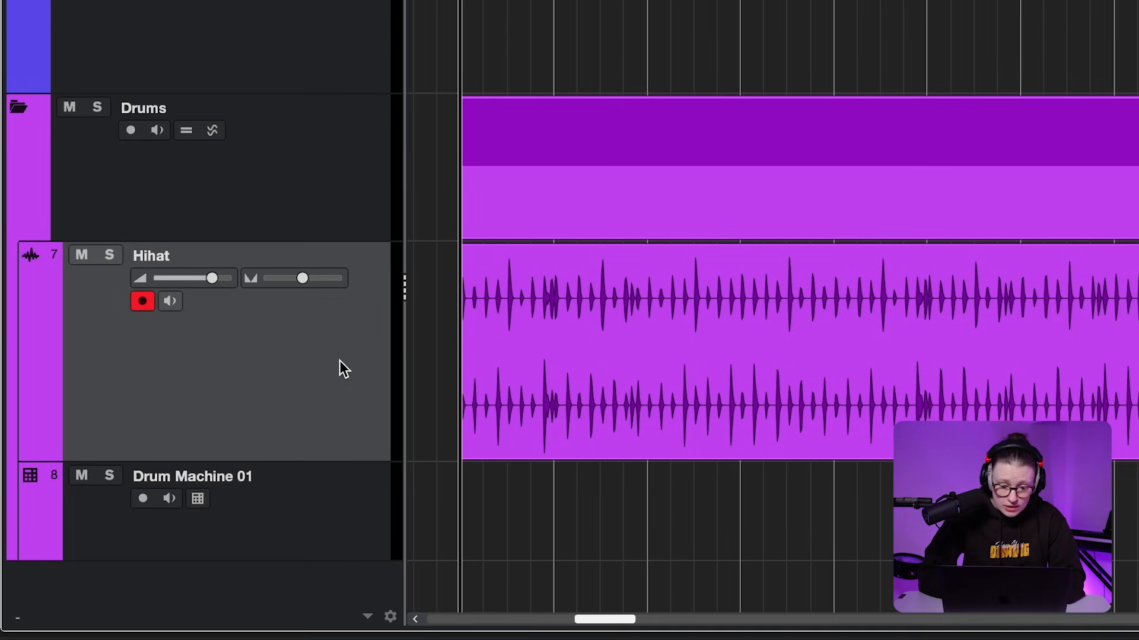
Select the hi-hat audio event on the Hihat track and make the Drum Machine 01 track the selected track
{"action": "left_click", "coordinate": [537, 338]}
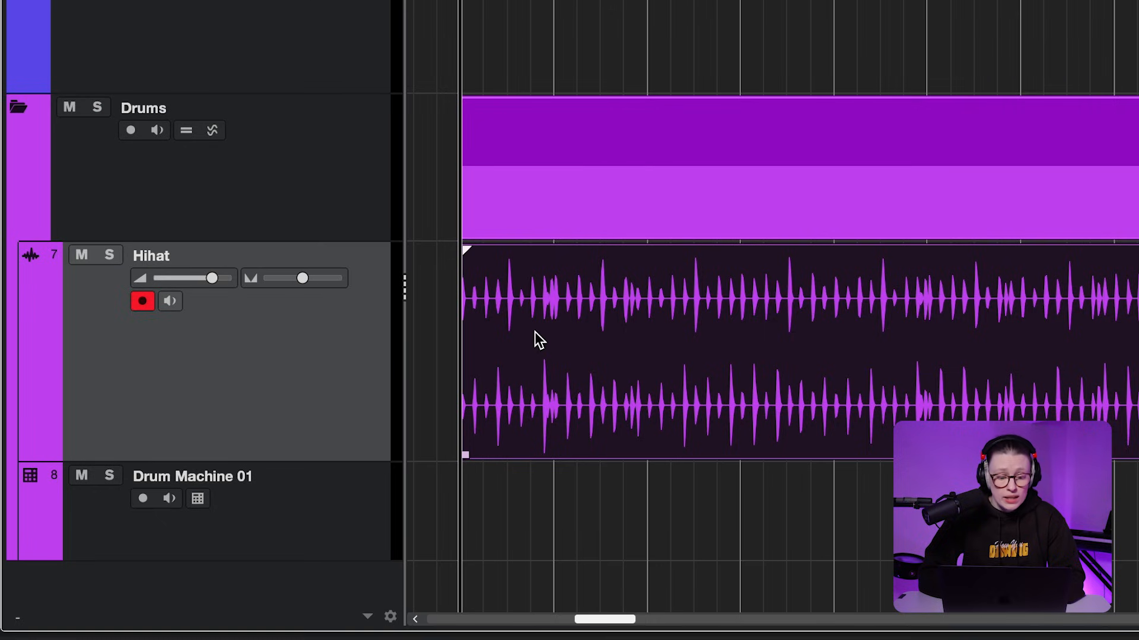
{"action": "left_click", "coordinate": [309, 502]}
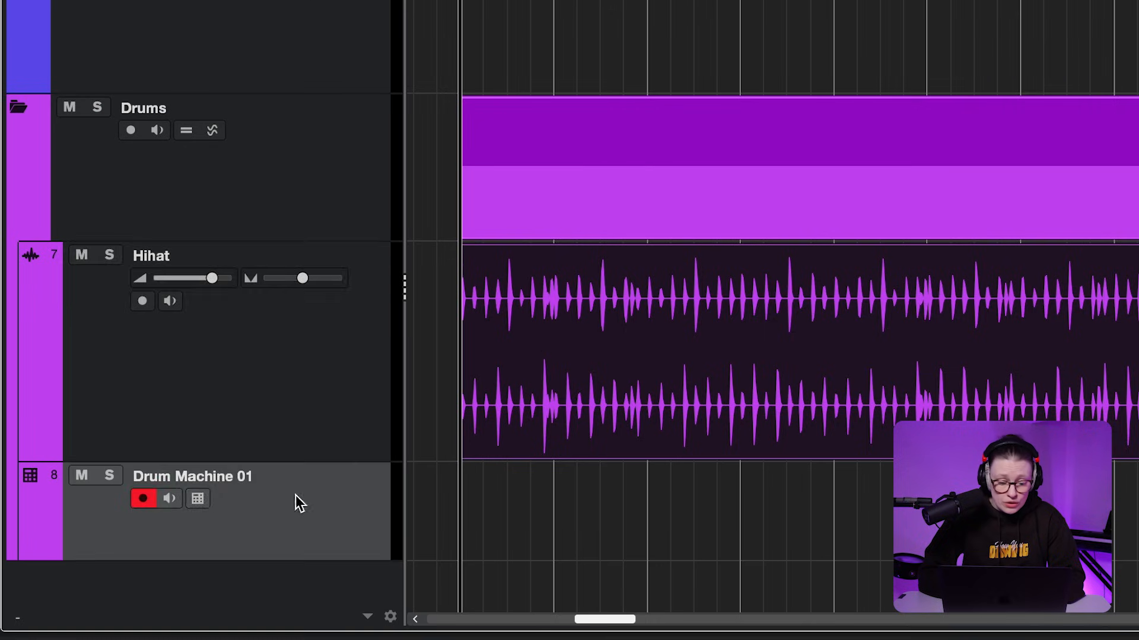
{"action": "left_click", "coordinate": [198, 499]}
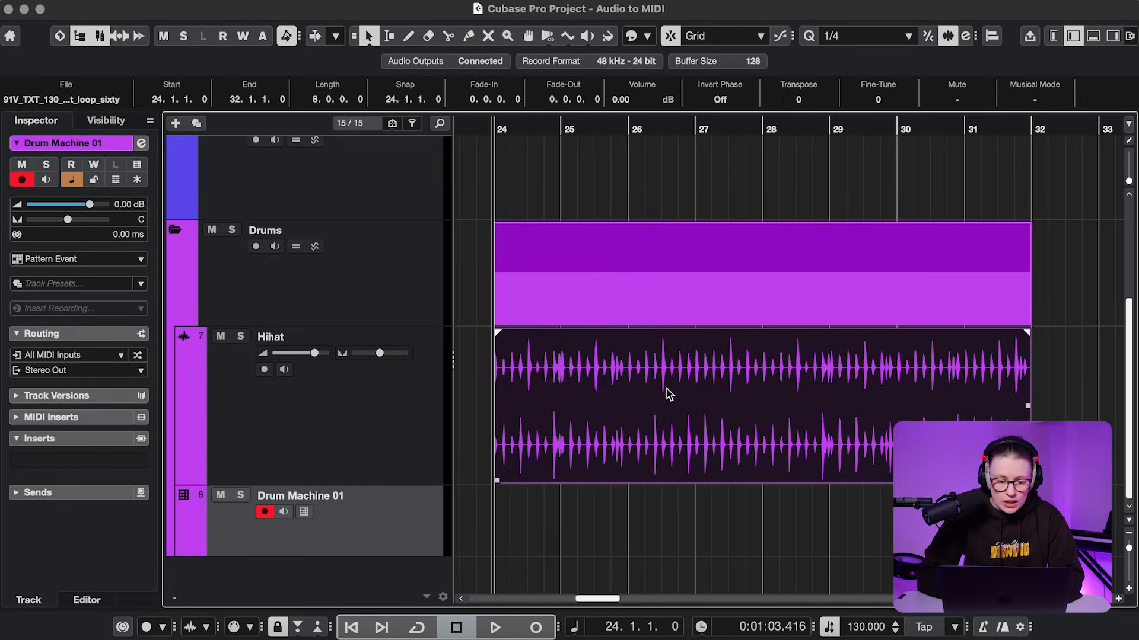
Open the hi-hat event in the Sample Editor and display its detected hitpoints over the waveform
{"action": "double_click", "coordinate": [668, 393]}
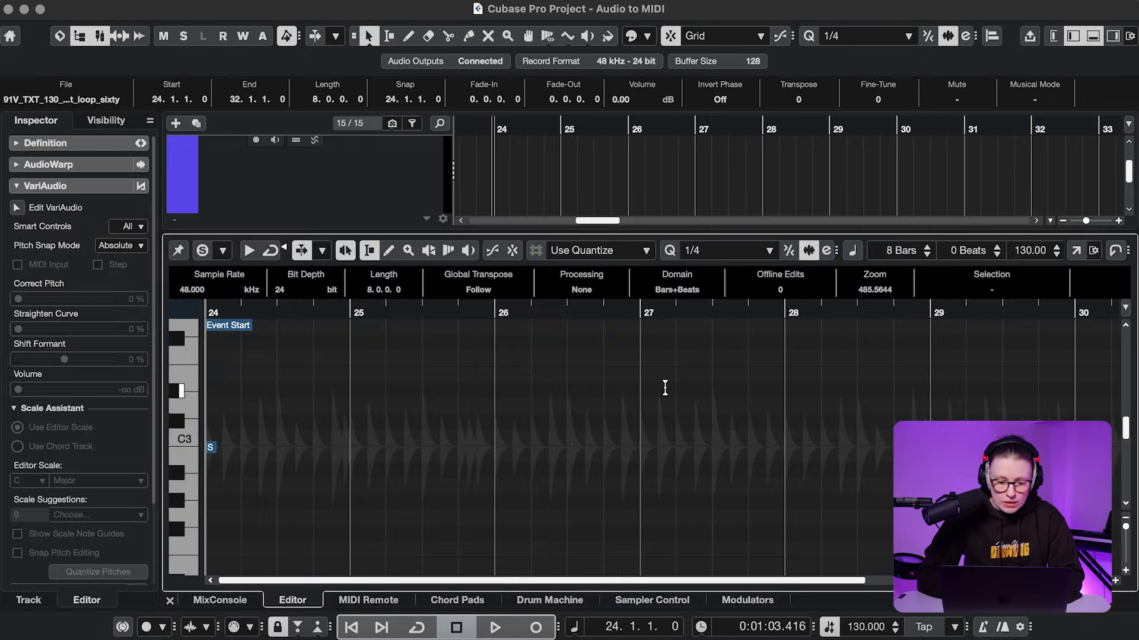
{"action": "left_click", "coordinate": [13, 187]}
{"action": "left_click", "coordinate": [18, 209]}
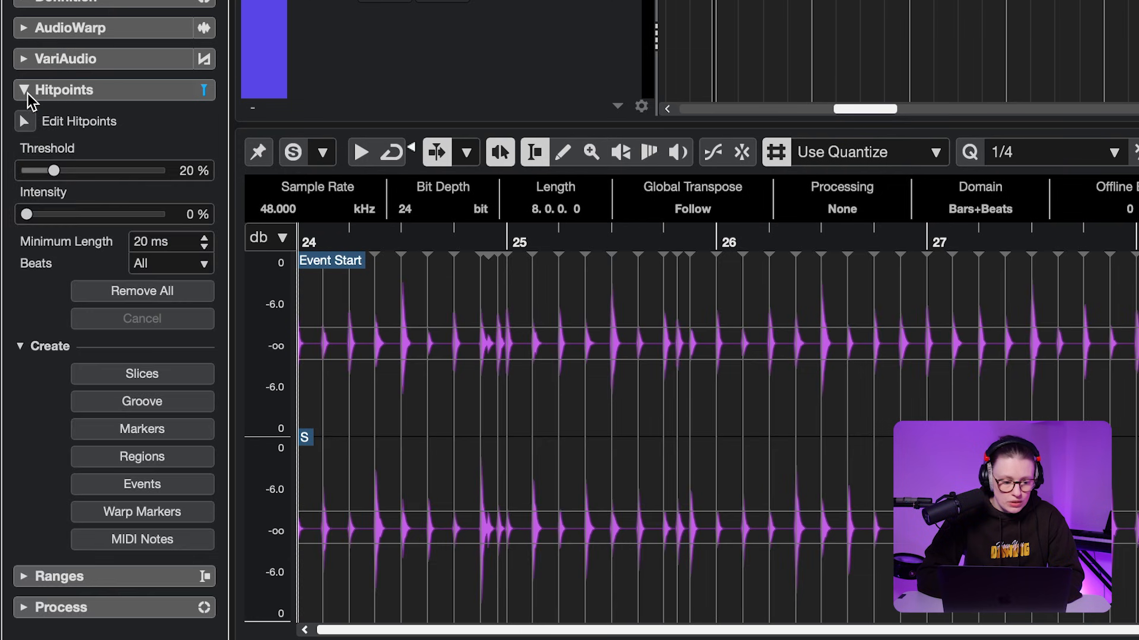
{"action": "scroll", "coordinate": [626, 415], "scroll_direction": "up", "scroll_amount": 6}
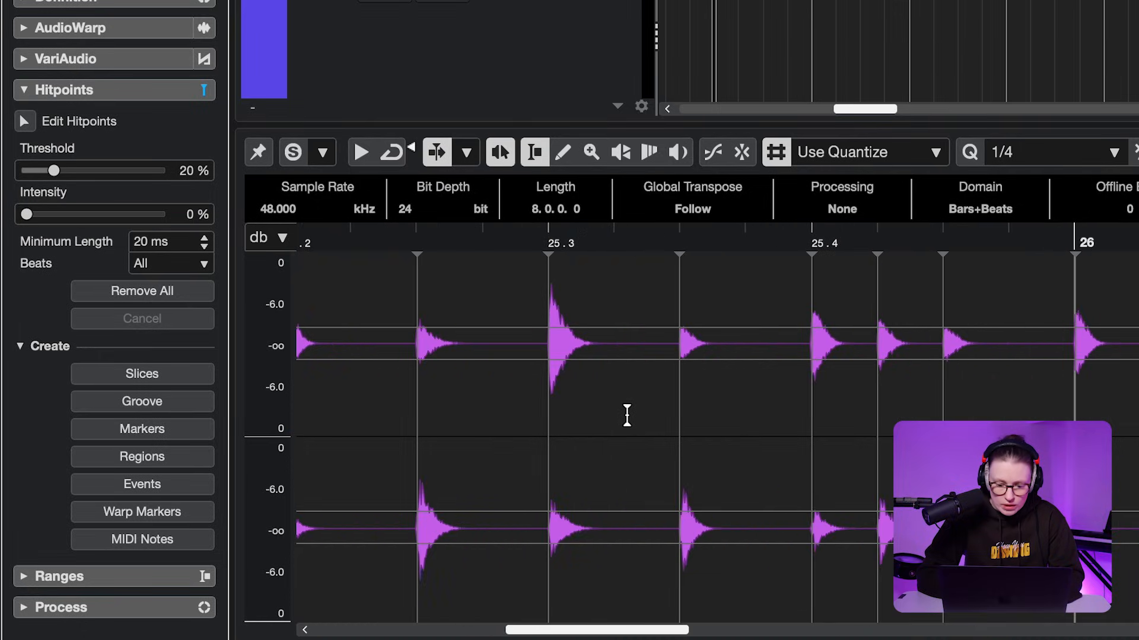
{"action": "scroll", "coordinate": [627, 415], "scroll_direction": "right", "scroll_amount": 5}
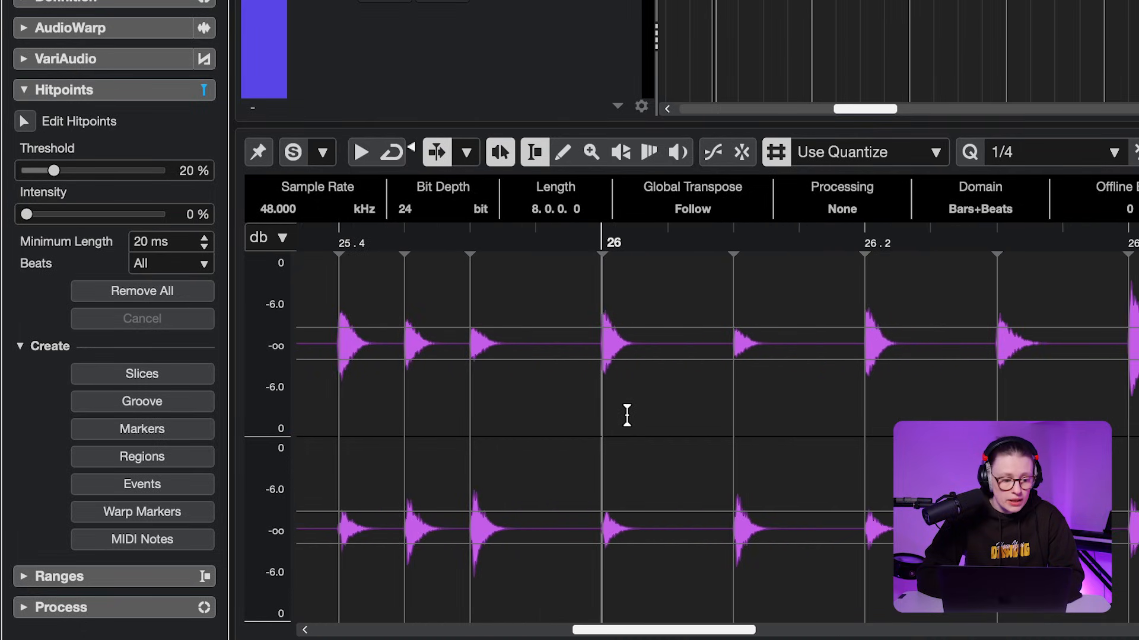
Set the hitpoint threshold to 10 % in hitpoint editing, and insert and disable an extra hitpoint just after bar 26
{"action": "left_click", "coordinate": [25, 121]}
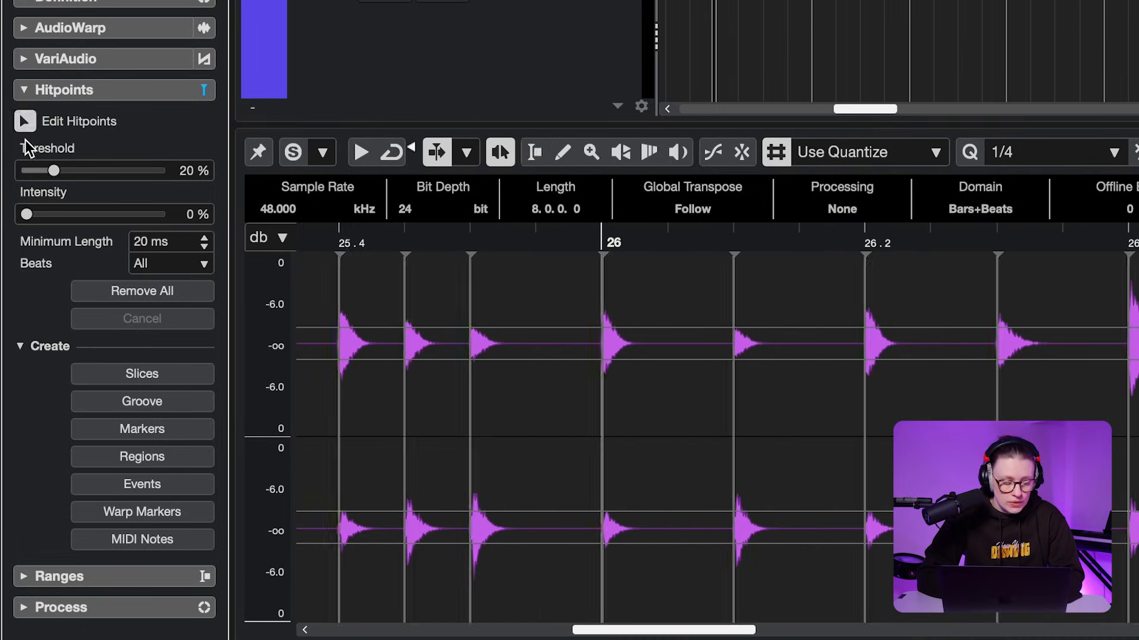
{"action": "mouse_move", "coordinate": [54, 171]}
{"action": "left_mouse_down"}
{"action": "mouse_move", "coordinate": [101, 175]}
{"action": "mouse_move", "coordinate": [38, 174]}
{"action": "left_mouse_up"}
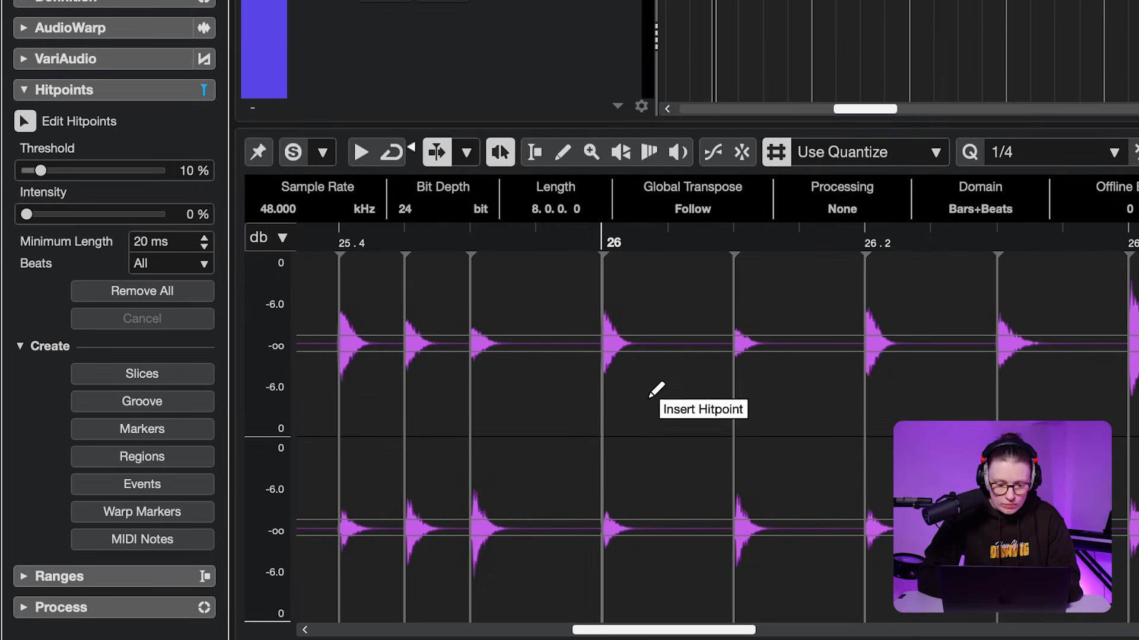
{"action": "left_click", "coordinate": [672, 392]}
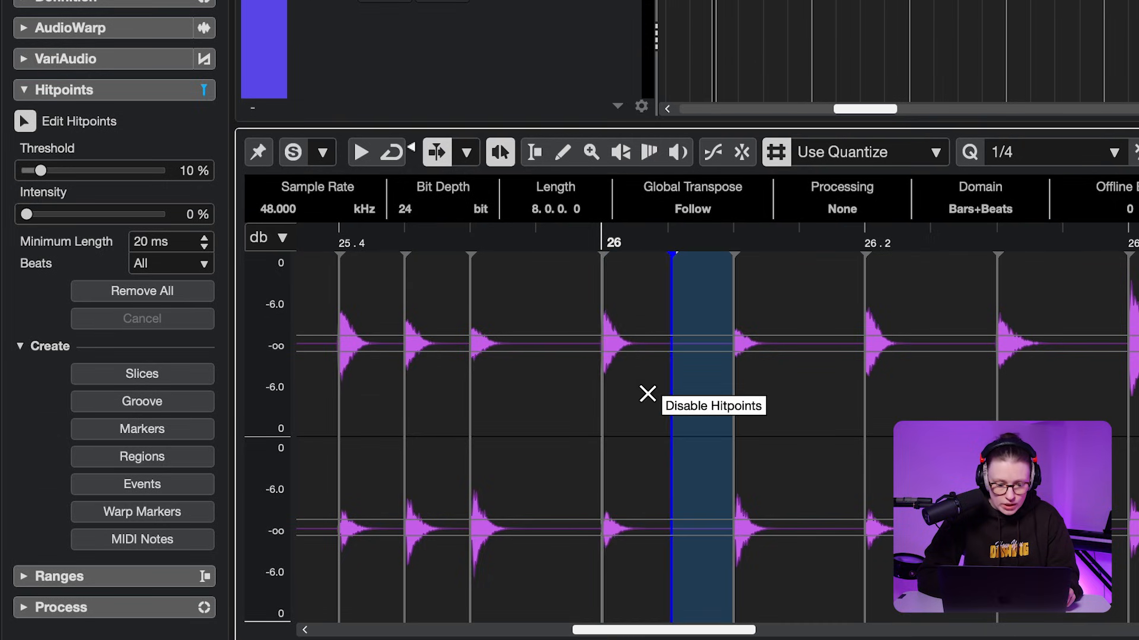
{"action": "left_click", "coordinate": [670, 390], "text": "shift"}
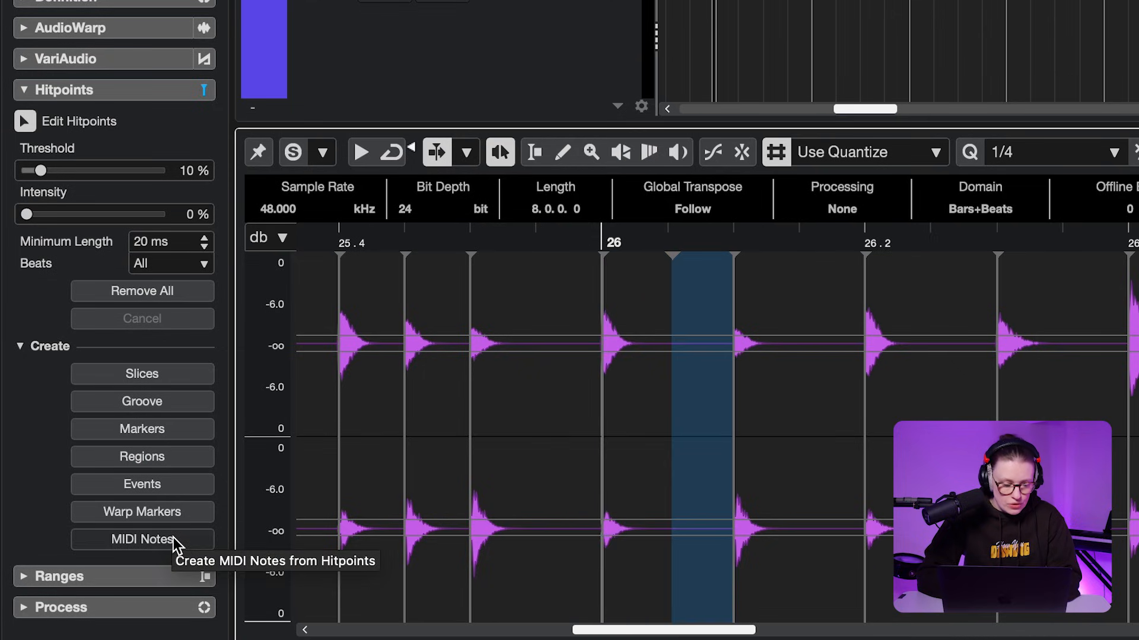
Convert the hi-hat hitpoints to MIDI notes with dynamic velocity, pitch F1 and the first selected track as the destination
{"action": "left_click", "coordinate": [173, 537]}
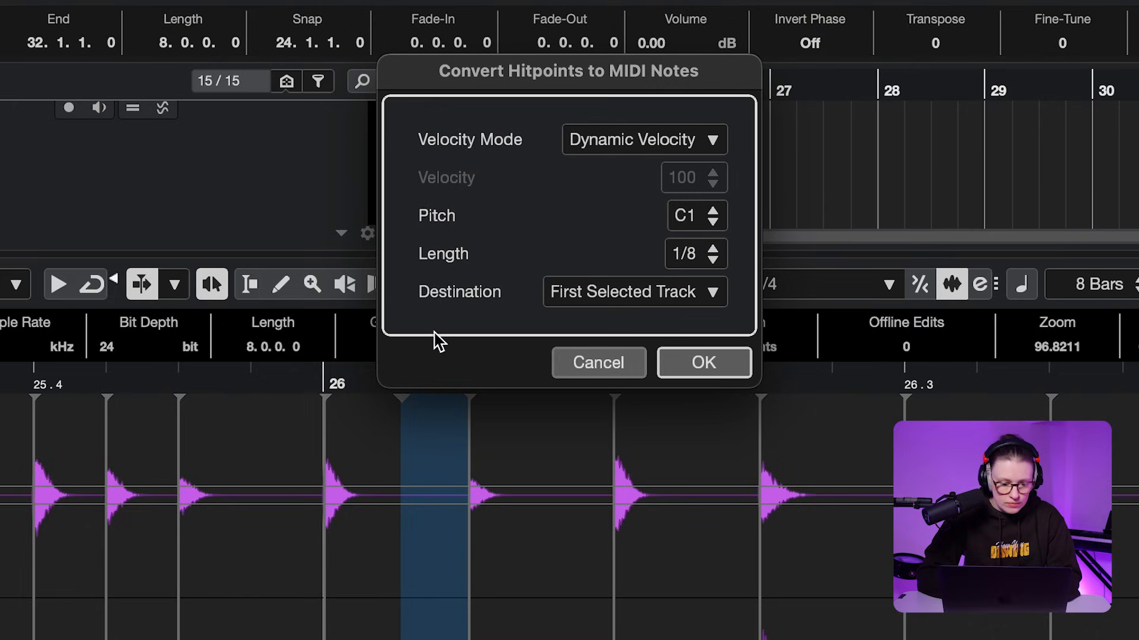
{"action": "left_click", "coordinate": [858, 30]}
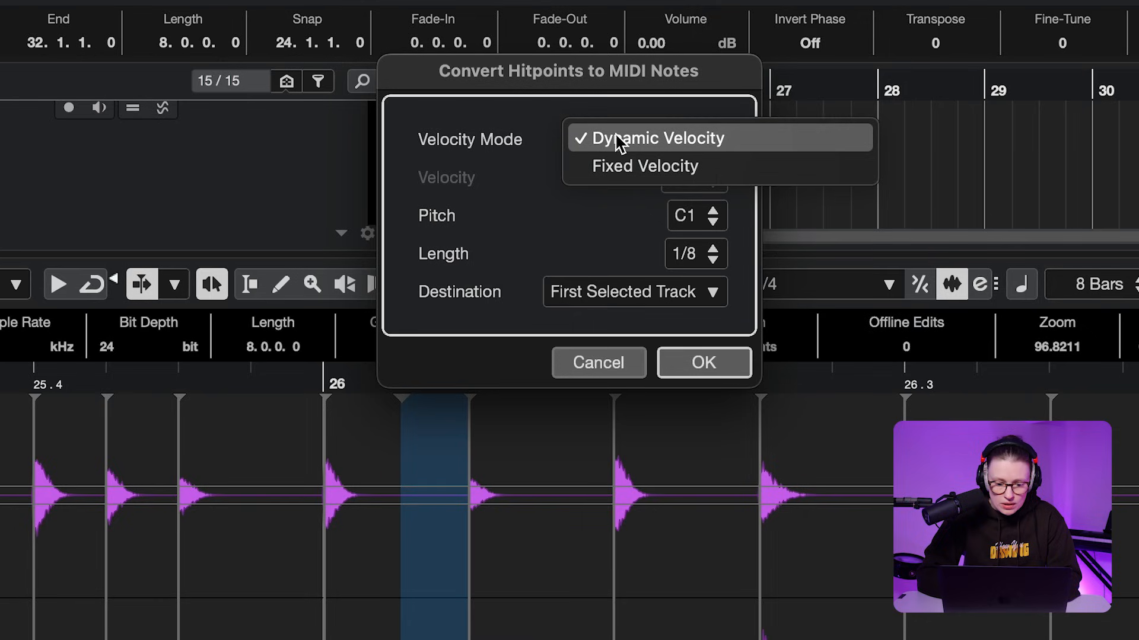
{"action": "left_click", "coordinate": [617, 149]}
{"action": "left_click", "coordinate": [713, 210]}
{"action": "left_click", "coordinate": [712, 211]}
{"action": "left_click", "coordinate": [712, 211]}
{"action": "left_click", "coordinate": [713, 210]}
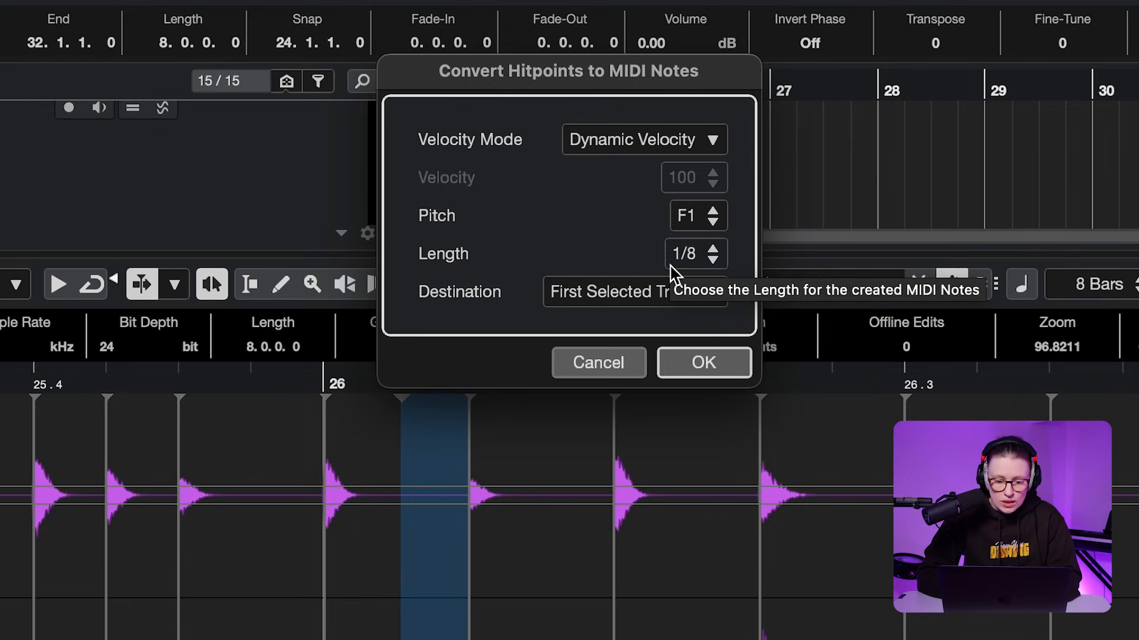
{"action": "left_click", "coordinate": [646, 294]}
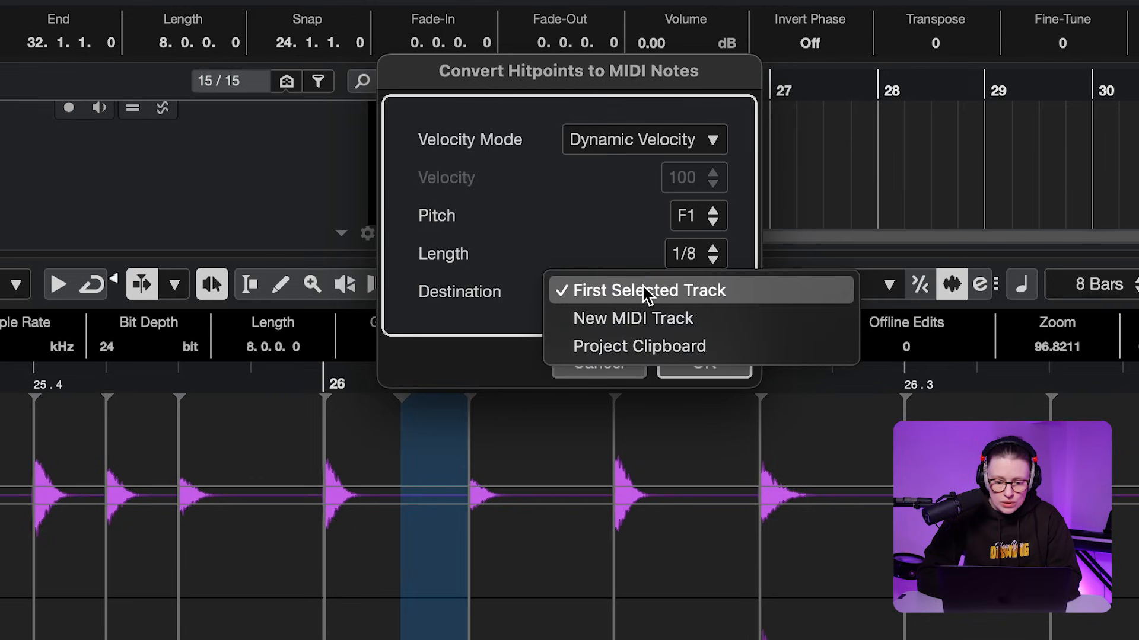
{"action": "left_click", "coordinate": [645, 292]}
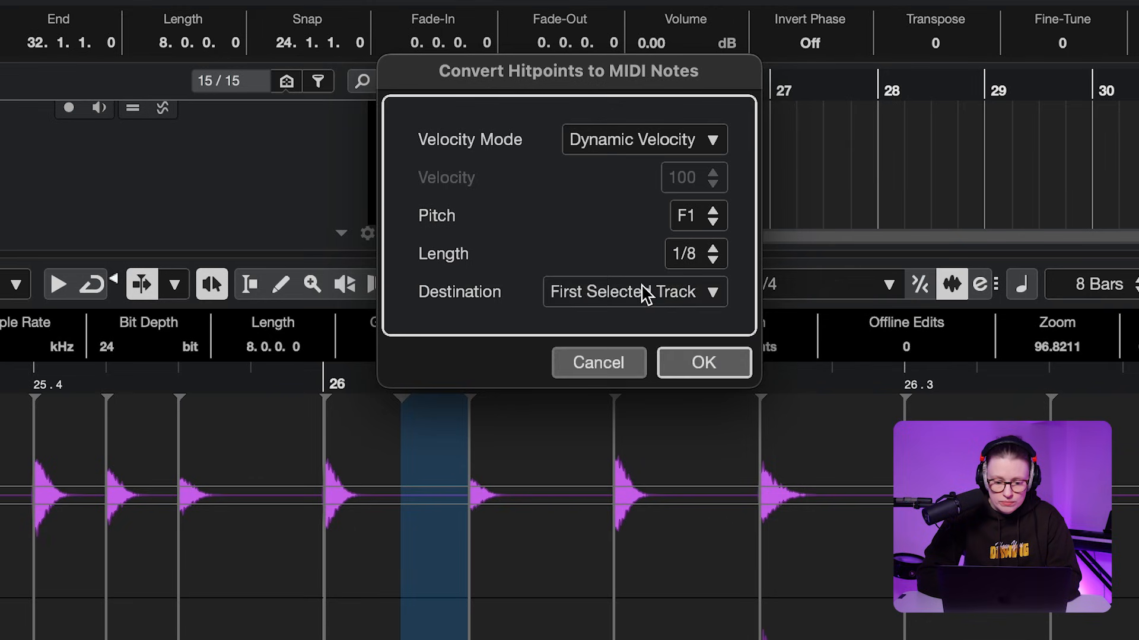
{"action": "left_click", "coordinate": [705, 369]}
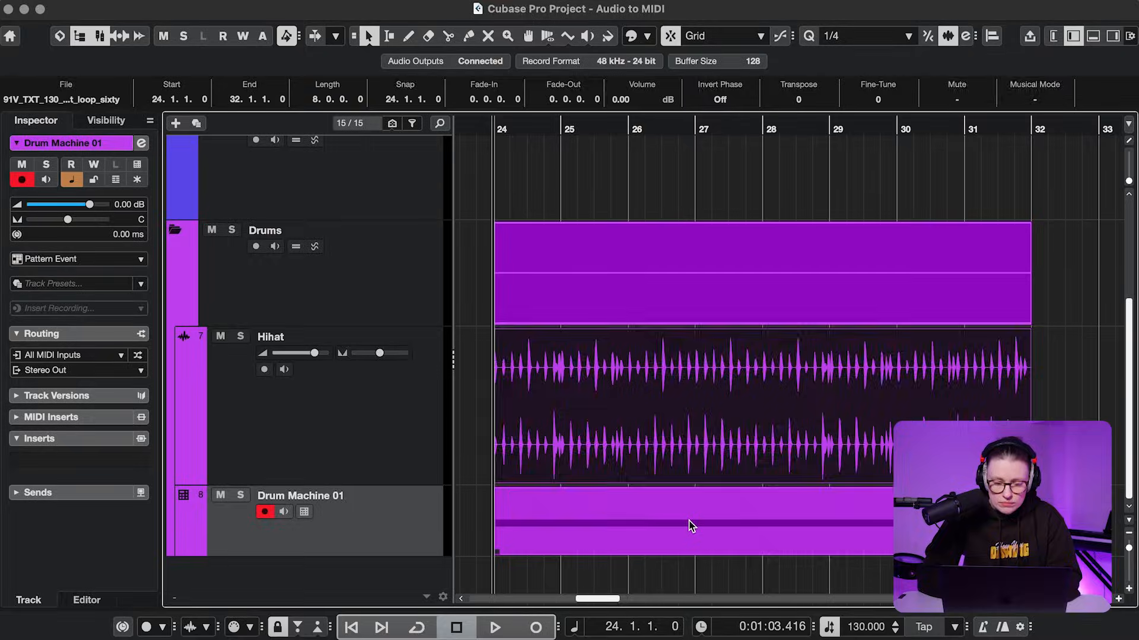
Open the new MIDI part on the Drum Machine 01 track and play back its notes in solo
{"action": "double_click", "coordinate": [690, 526]}
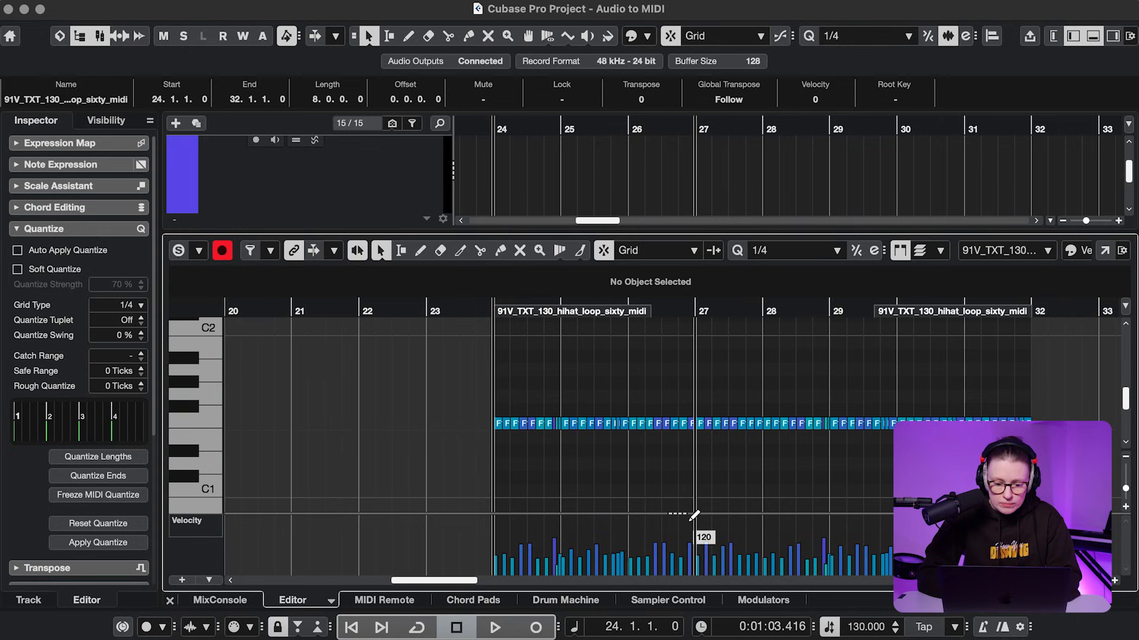
{"action": "left_click", "coordinate": [178, 251]}
{"action": "key", "text": "space"}
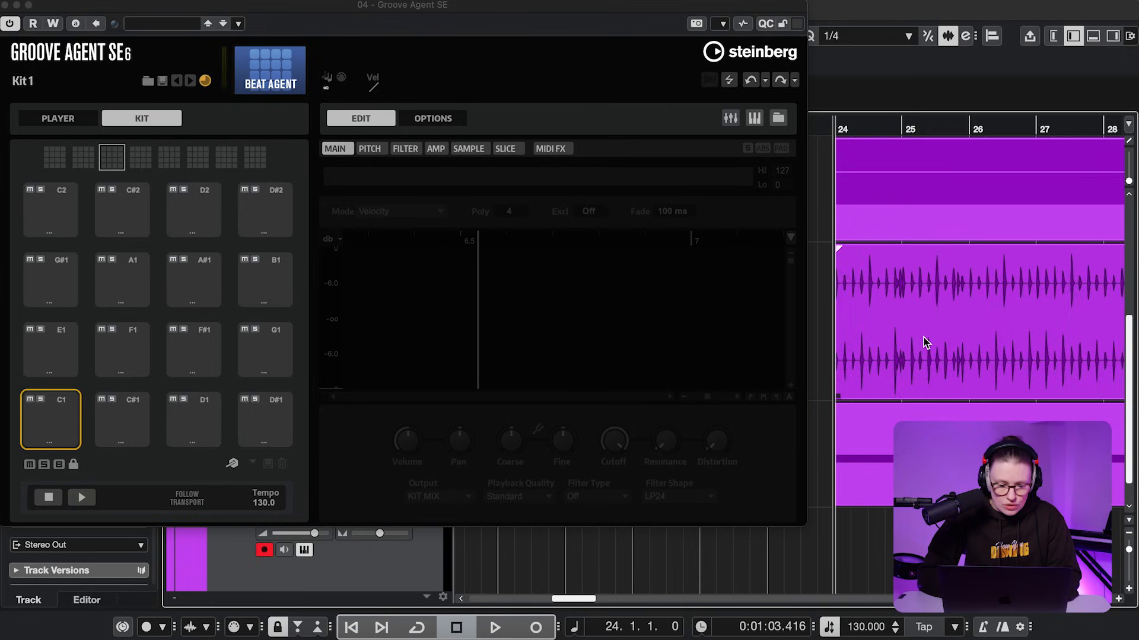
Slice the hi-hat loop on Groove Agent SE's C1 pad and place the slices' MIDI part at bar 24 on the Groove Agent SE 01 track
{"action": "left_click", "coordinate": [924, 342]}
{"action": "left_click_drag", "start_coordinate": [924, 342], "coordinate": [70, 408]}
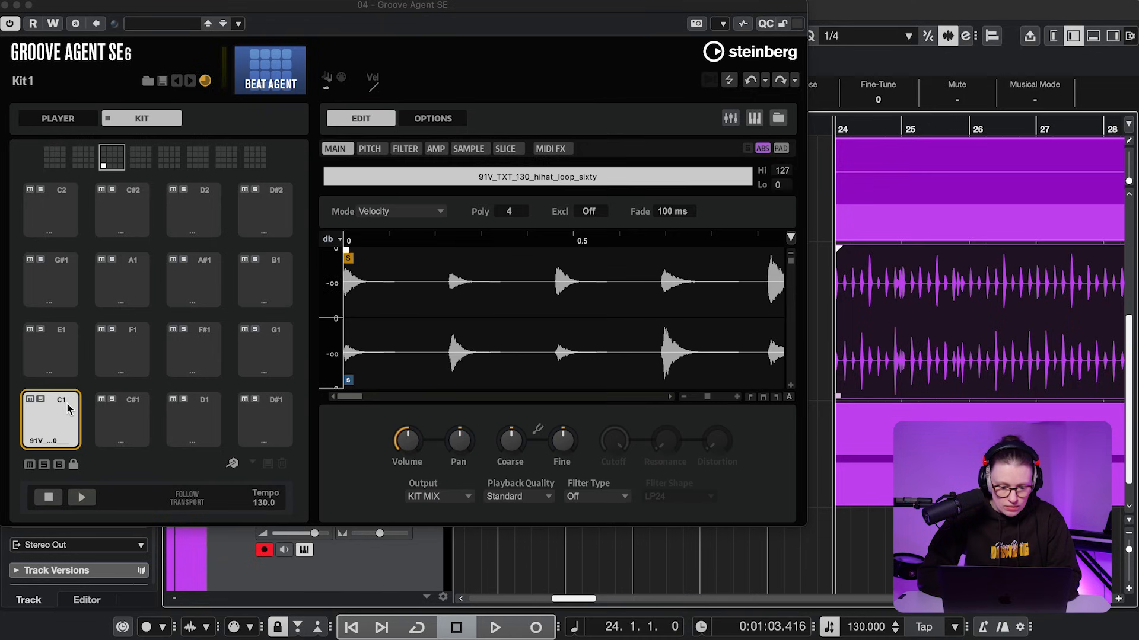
{"action": "left_click", "coordinate": [506, 149]}
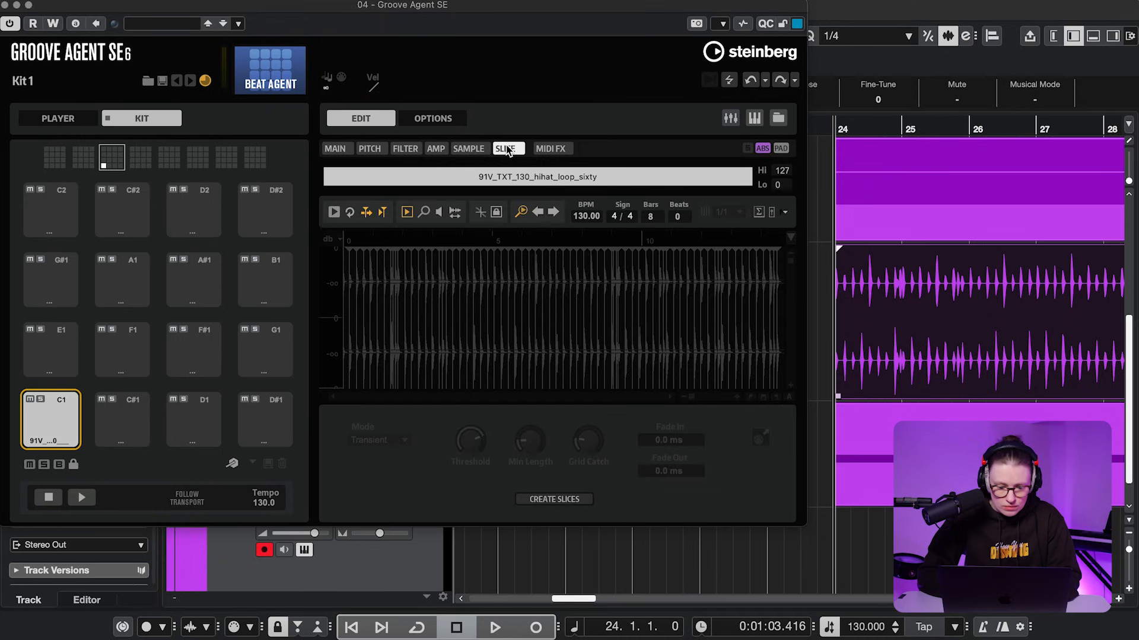
{"action": "left_click", "coordinate": [553, 499]}
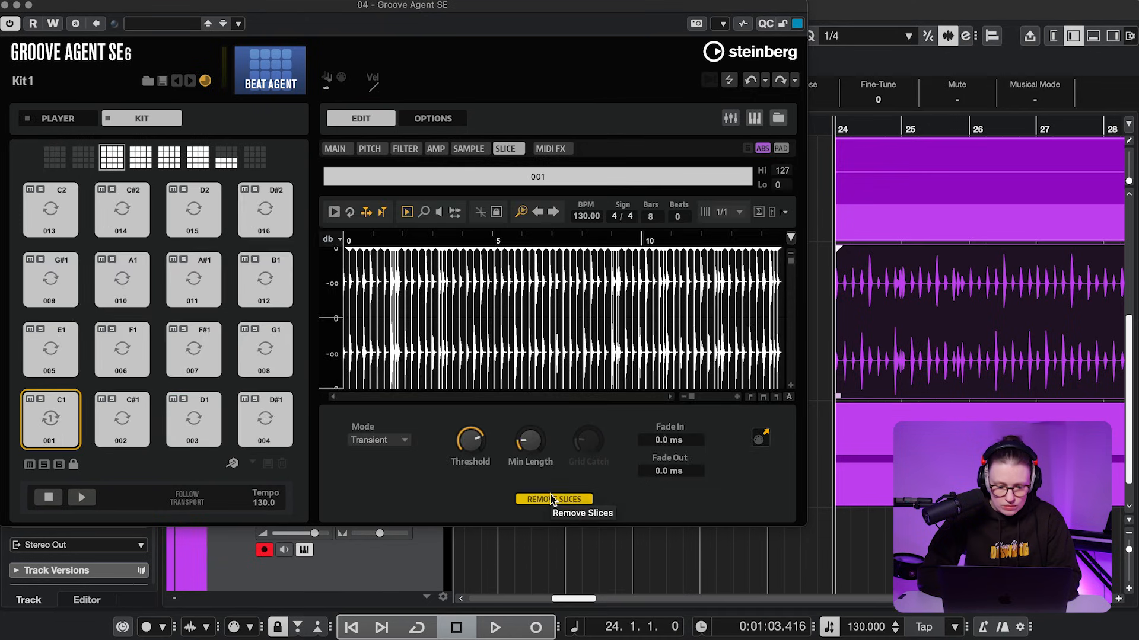
{"action": "left_click_drag", "start_coordinate": [760, 442], "coordinate": [836, 534]}
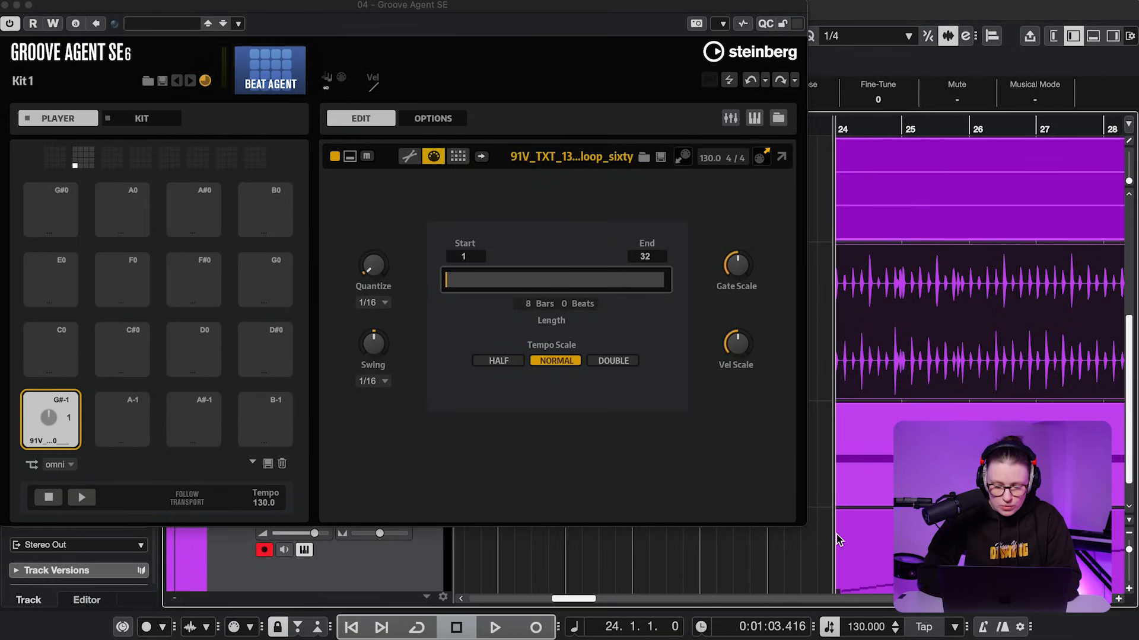
Slice the hi-hat loop in Sampler Control using Transient mode and place the slices' MIDI part at bar 24 on Sampler Track 01
{"action": "scroll", "coordinate": [837, 541], "scroll_direction": "down", "scroll_amount": 2}
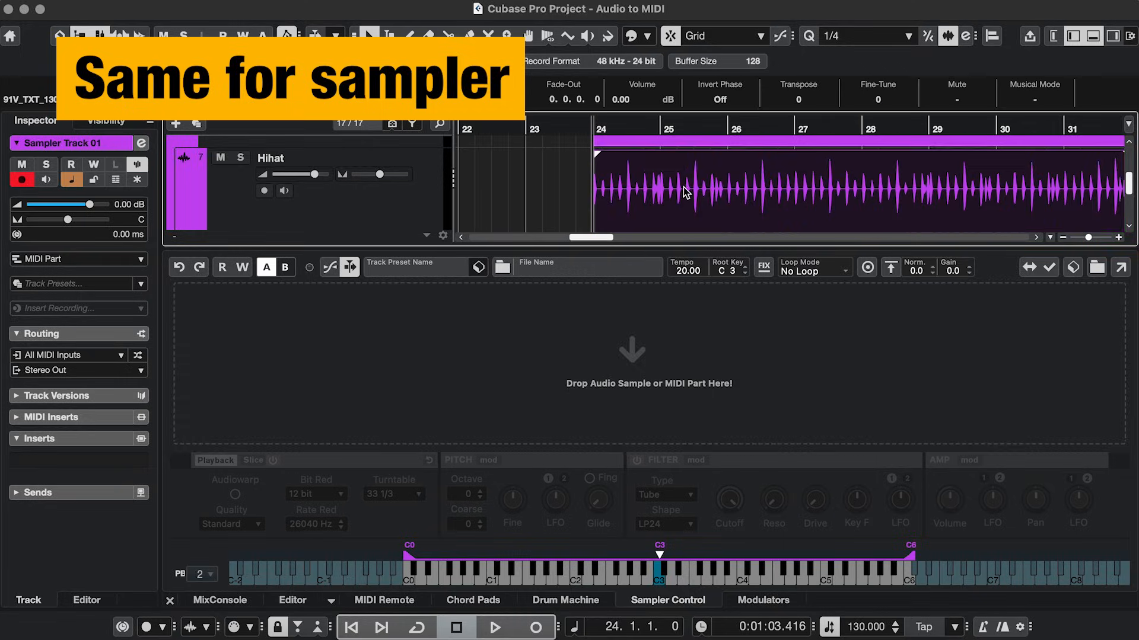
{"action": "left_click_drag", "start_coordinate": [830, 184], "coordinate": [500, 401]}
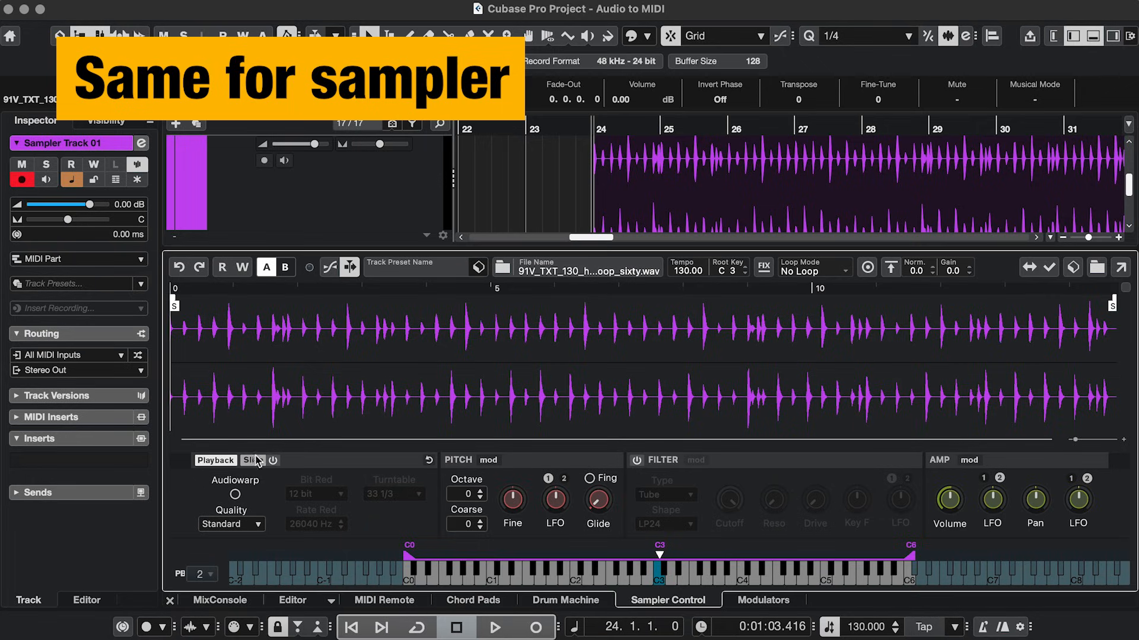
{"action": "left_click", "coordinate": [254, 460]}
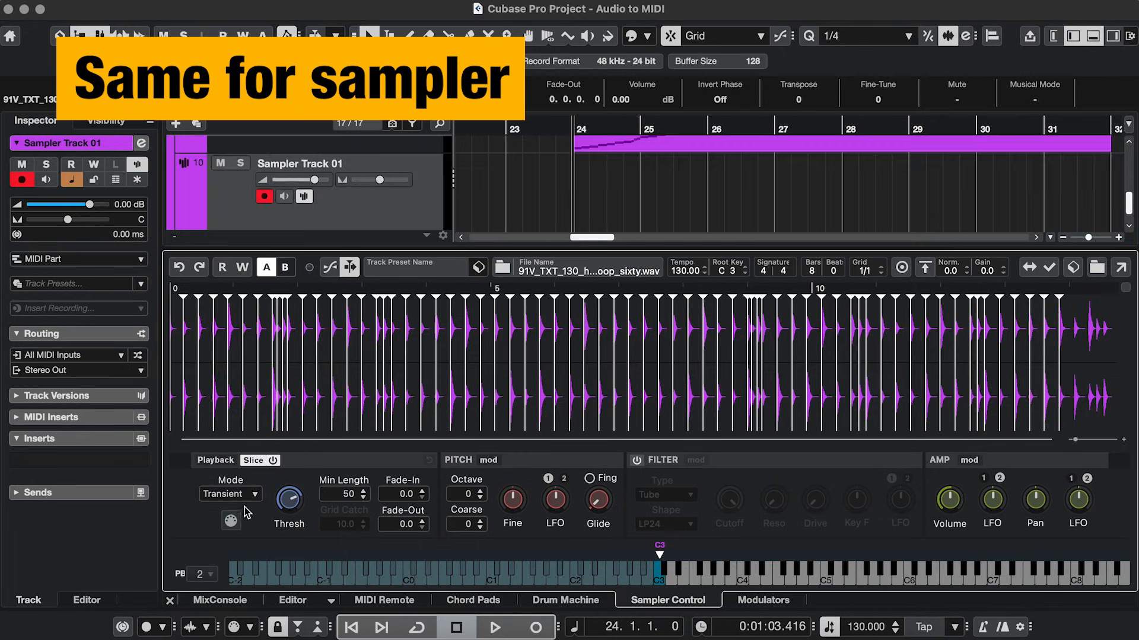
{"action": "left_click_drag", "start_coordinate": [230, 521], "coordinate": [575, 189]}
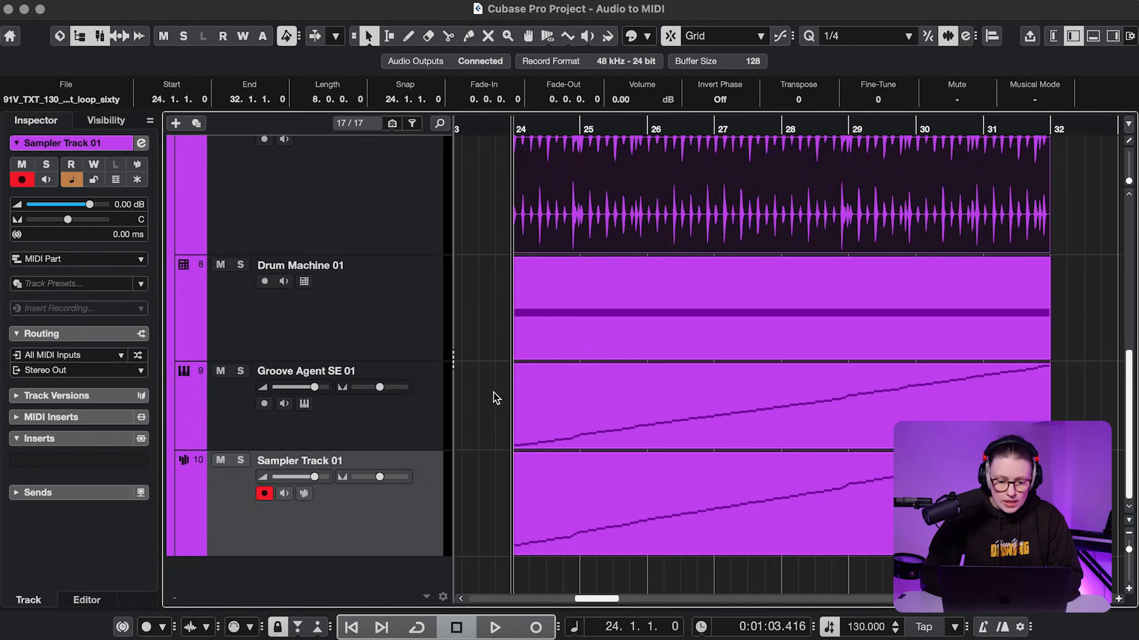
Select the MIDI parts on the Groove Agent SE 01 and Sampler Track 01 tracks together
{"action": "left_click_drag", "start_coordinate": [494, 393], "coordinate": [605, 532]}
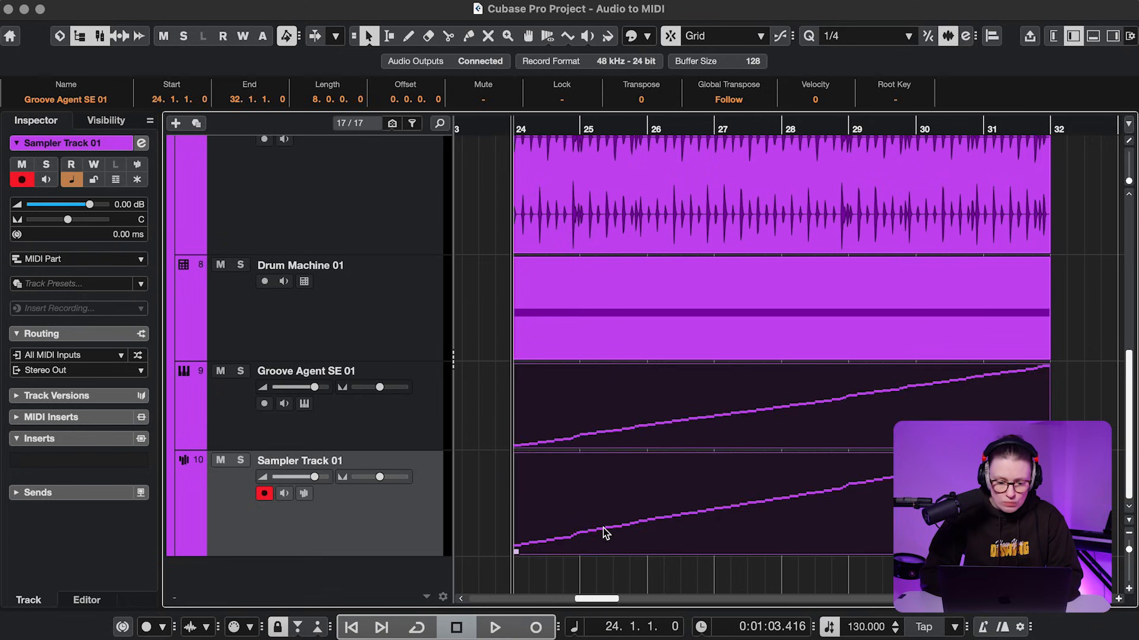